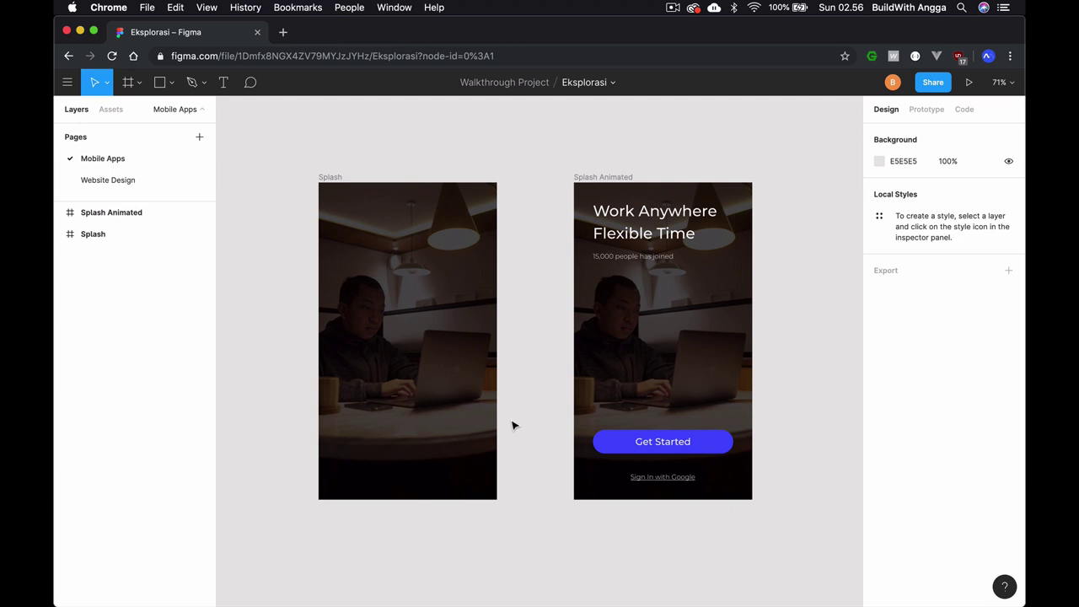
- Inspect the Splash frame's 500ms After Delay Smart Animate link to Splash Animated
click(331, 177)
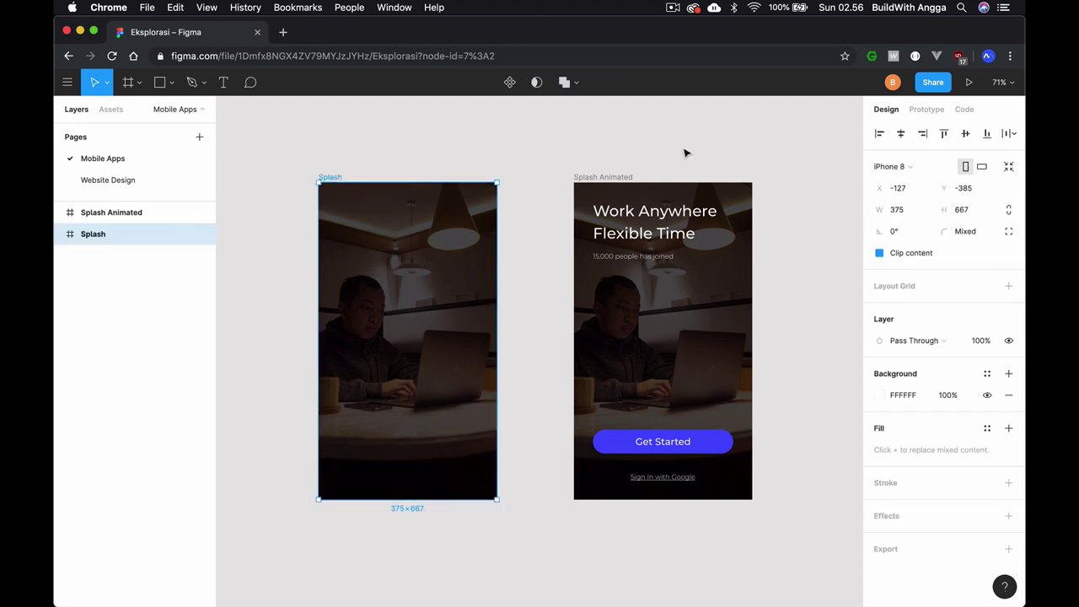
click(938, 110)
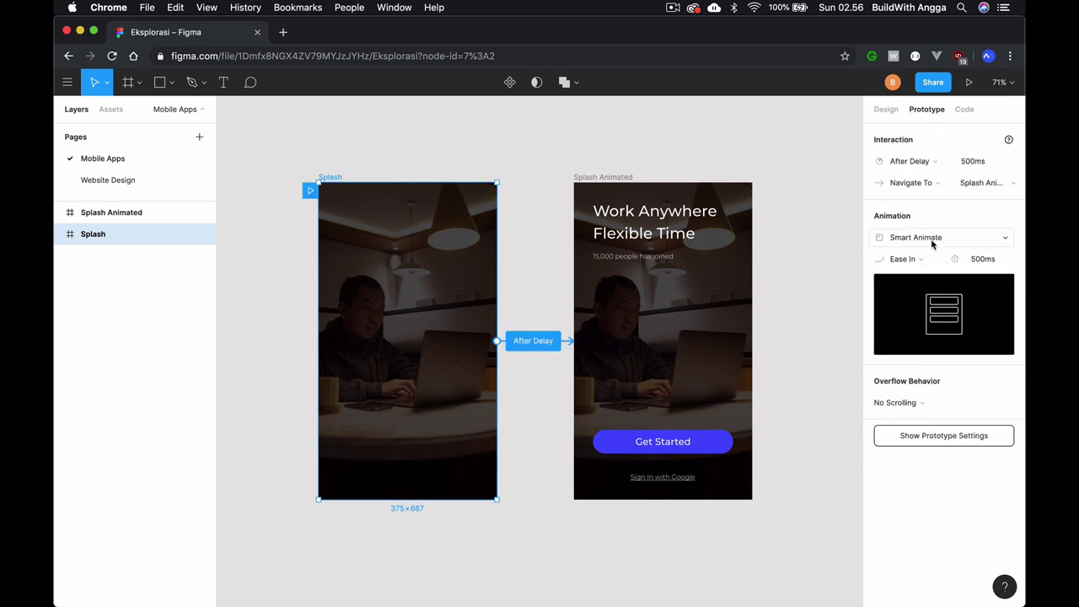
click(815, 221)
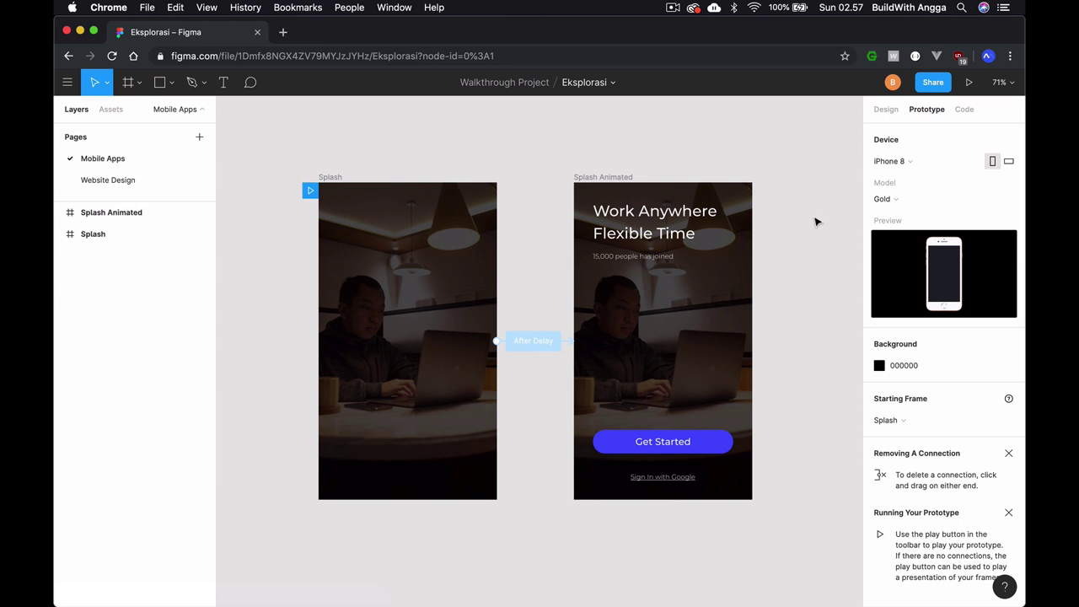
- Inspect Splash Animated's Get Started button and Sign In with Google text, then deselect
scroll(814, 221, right, 3)
scroll(815, 221, down, 2)
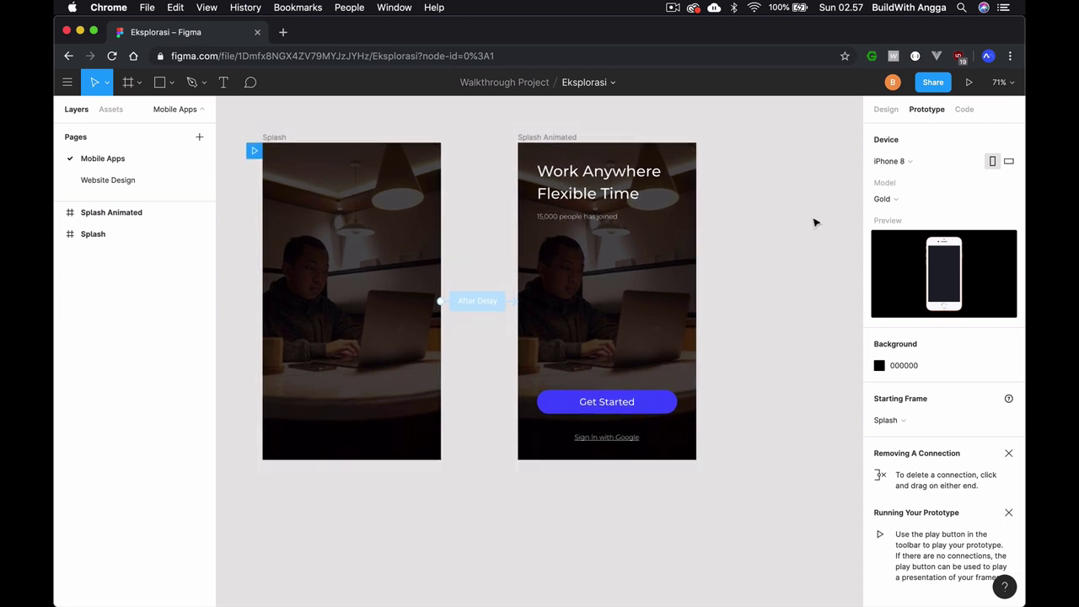
scroll(814, 223, right, 2)
scroll(814, 223, right, 2)
click(627, 401)
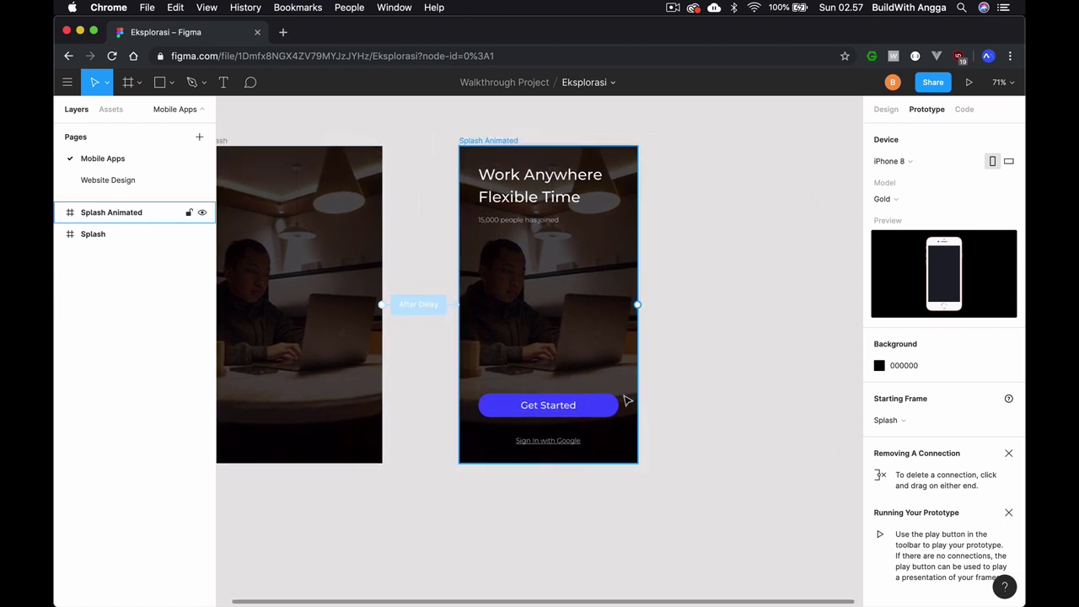
click(598, 409)
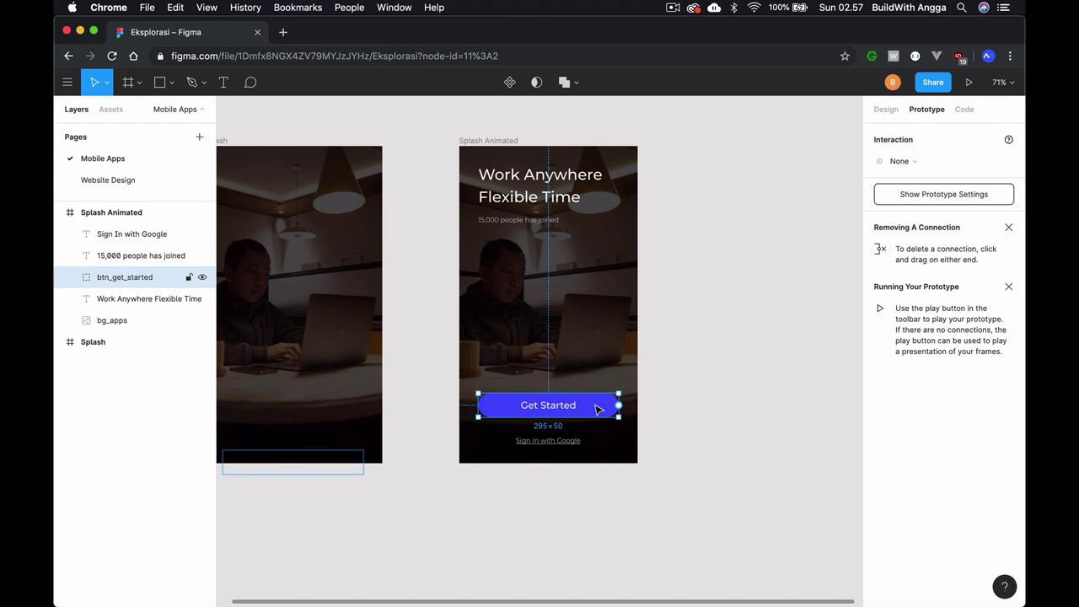
click(562, 444)
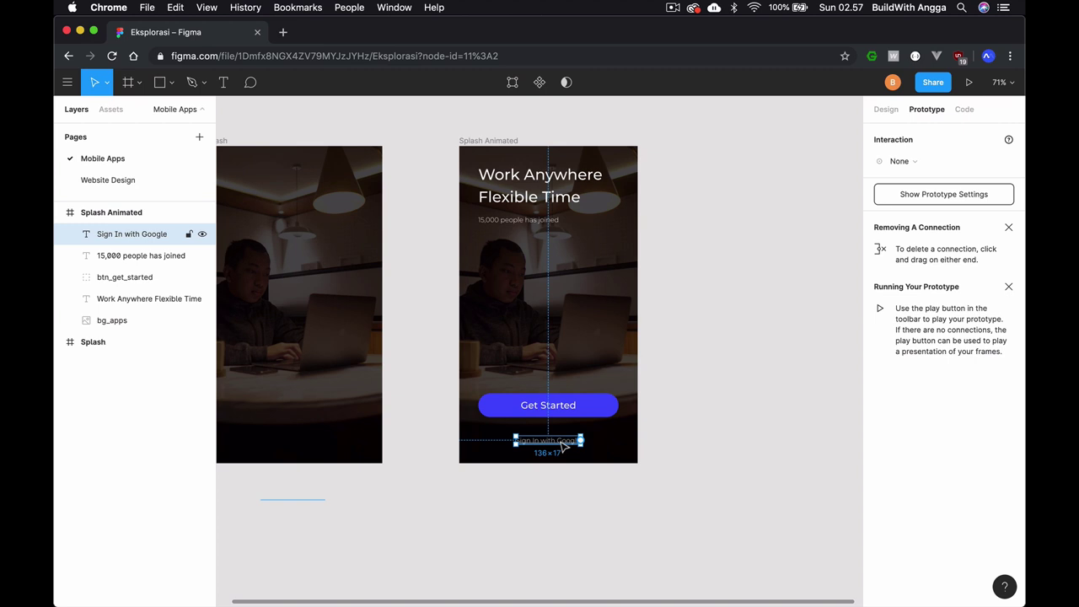
click(732, 302)
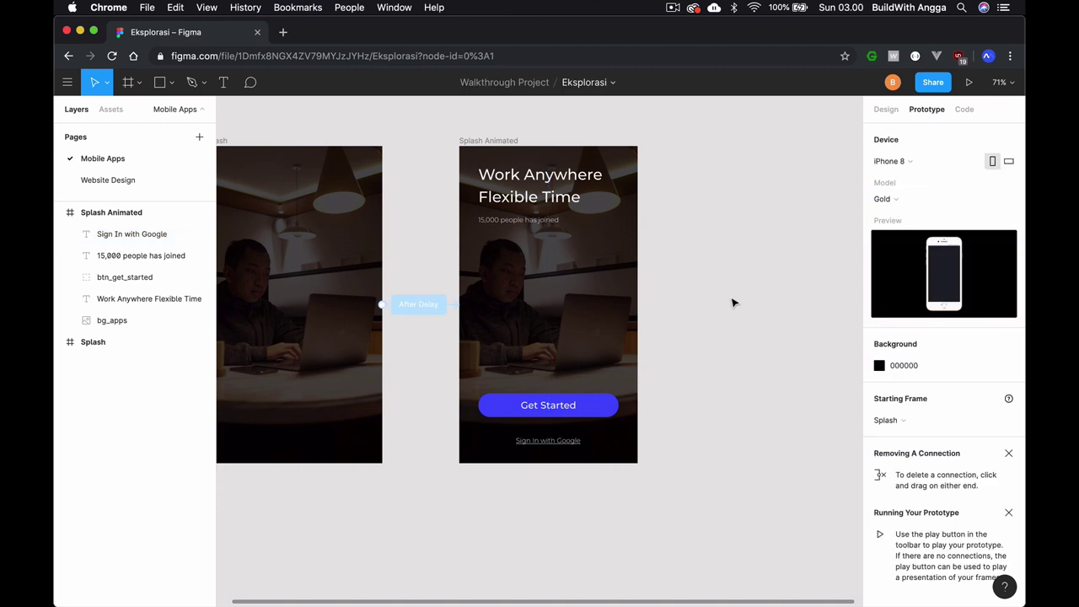
scroll(732, 302, right, 2)
scroll(798, 241, left, 3)
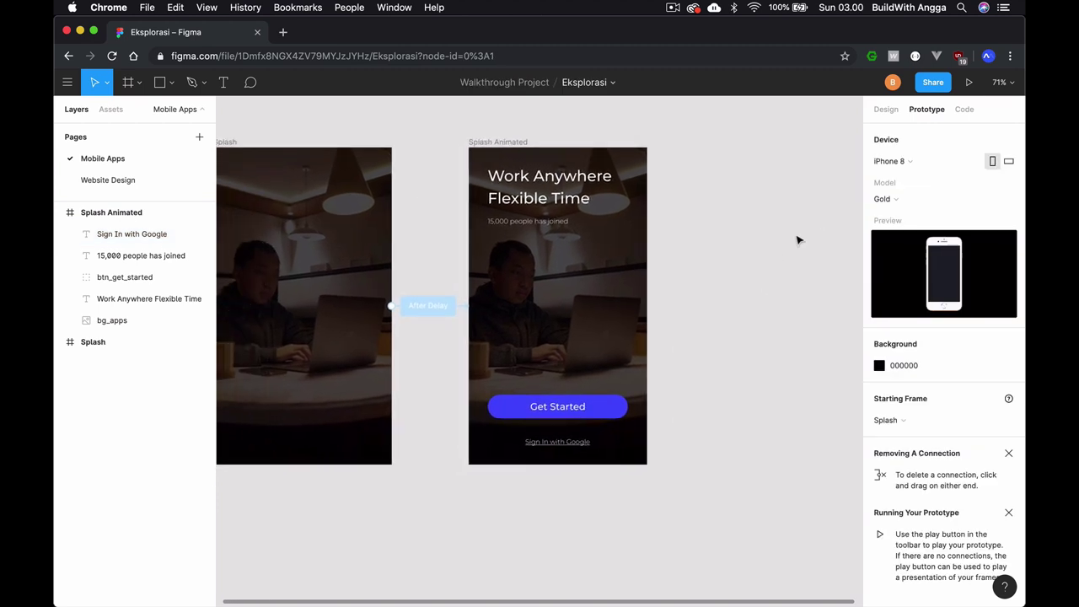
scroll(798, 240, left, 2)
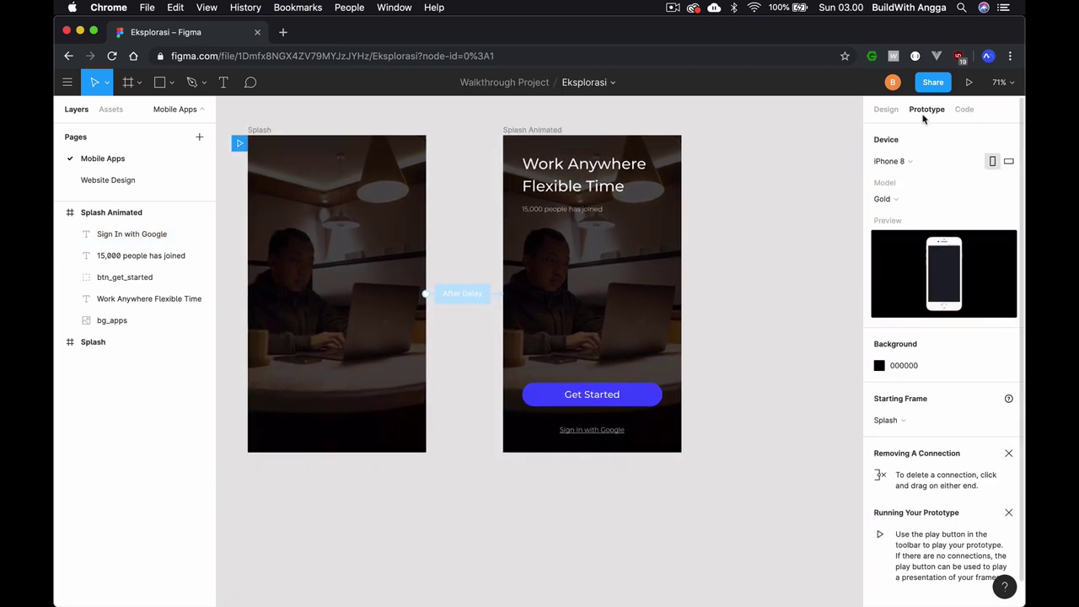
- Add an iPhone 8 frame beside Splash Animated and name it Sign Up
click(890, 116)
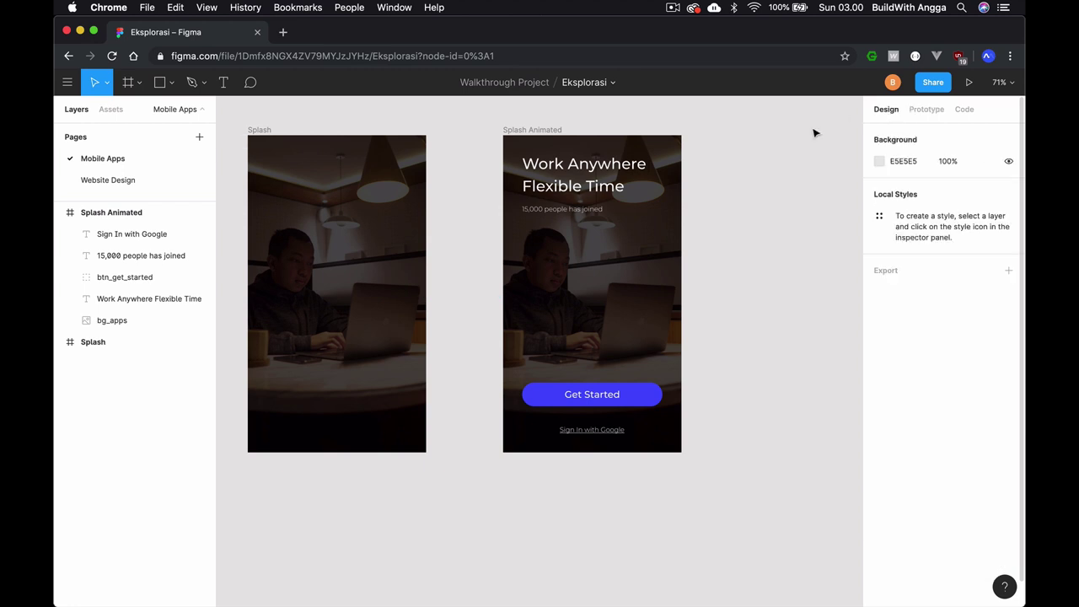
key(f)
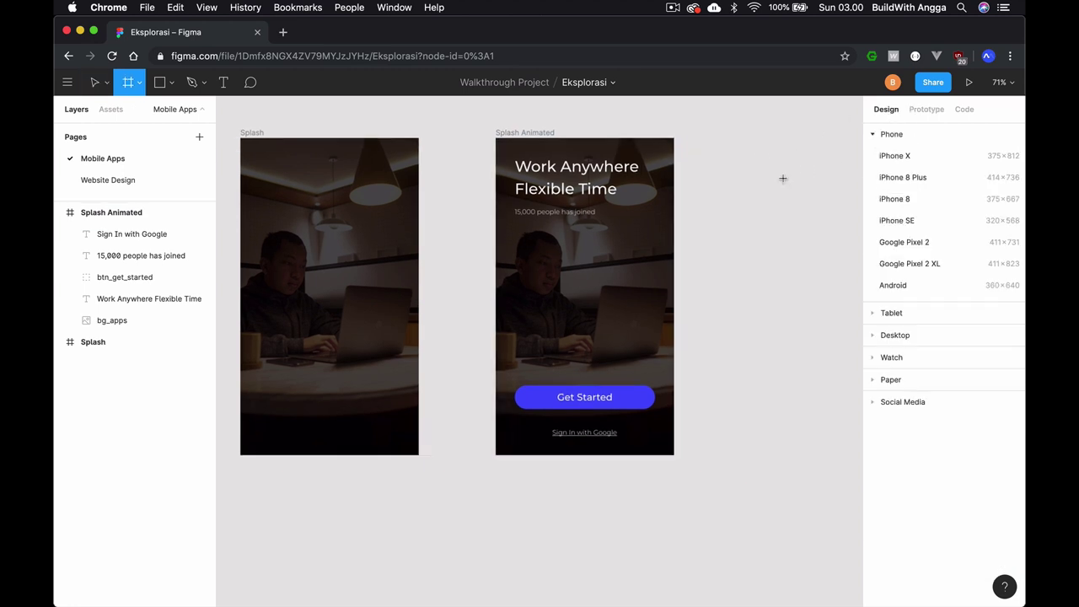
scroll(782, 177, right, 5)
click(894, 199)
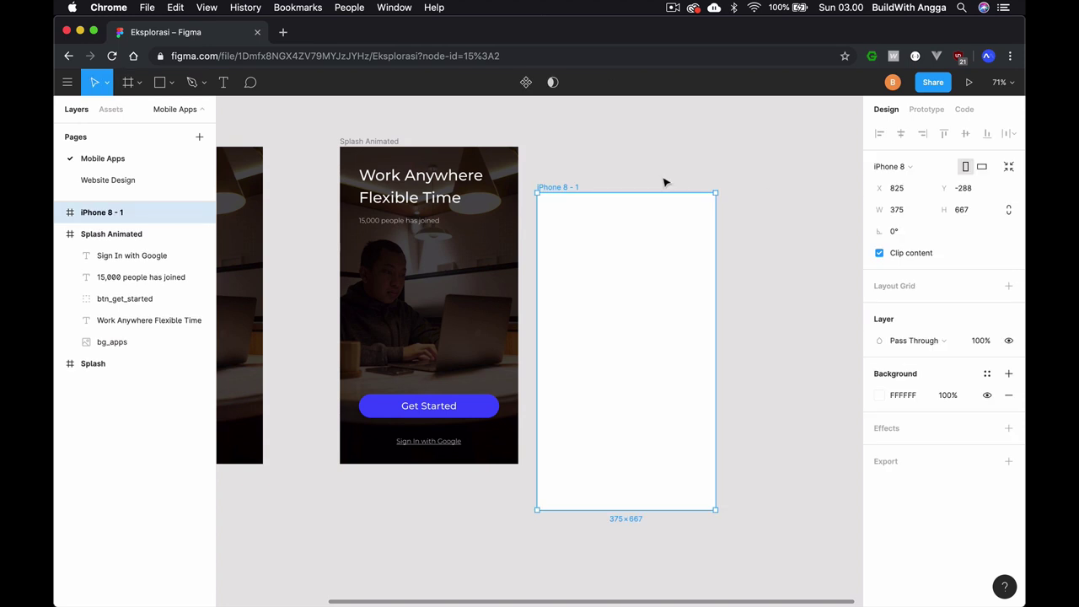
mouse_move(561, 187)
mouse_down()
mouse_move(640, 110)
mouse_move(610, 170)
mouse_up()
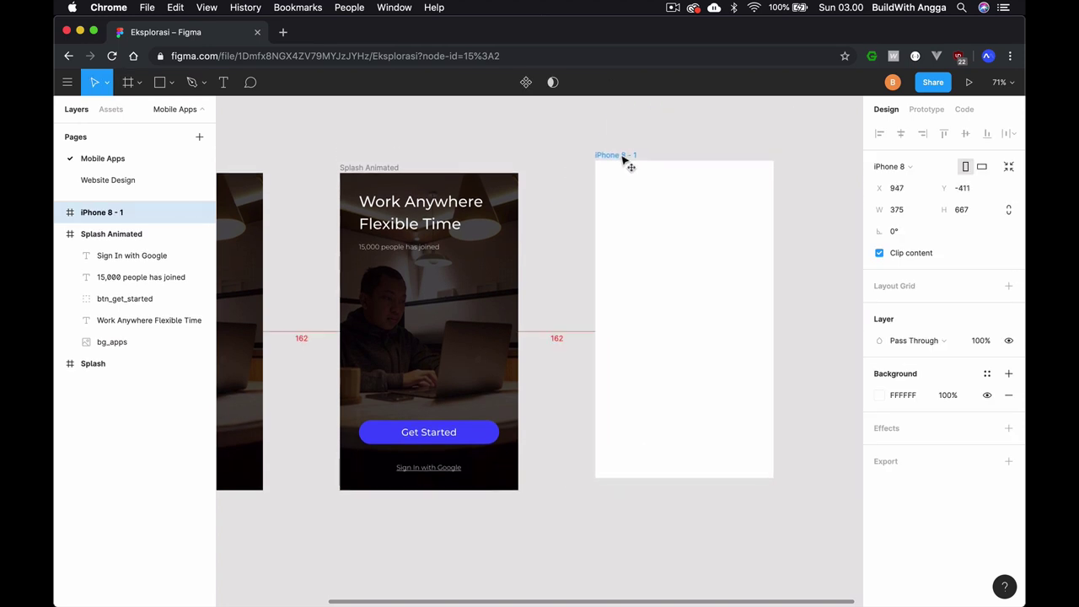
key(super+r)
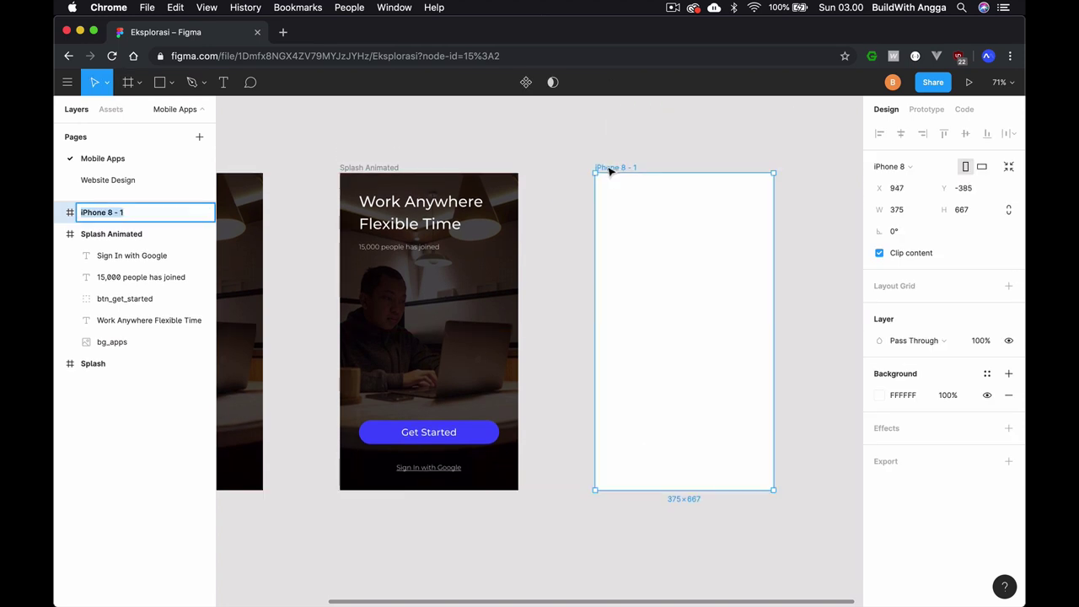
text(Sign Up)
key(Return)
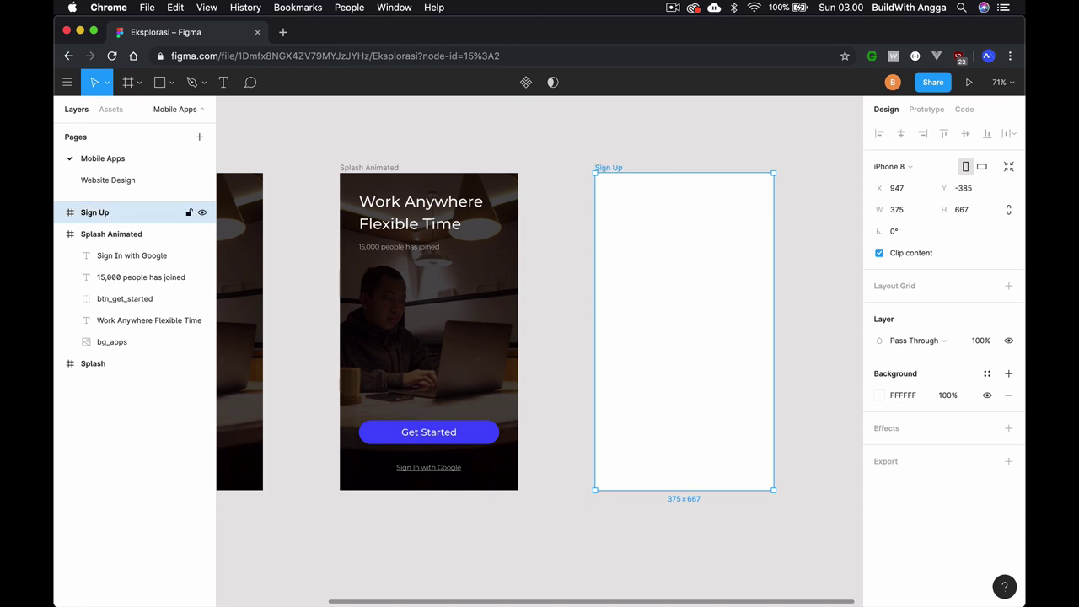
- Select the Get Started button, then the new Sign Up frame
click(452, 439)
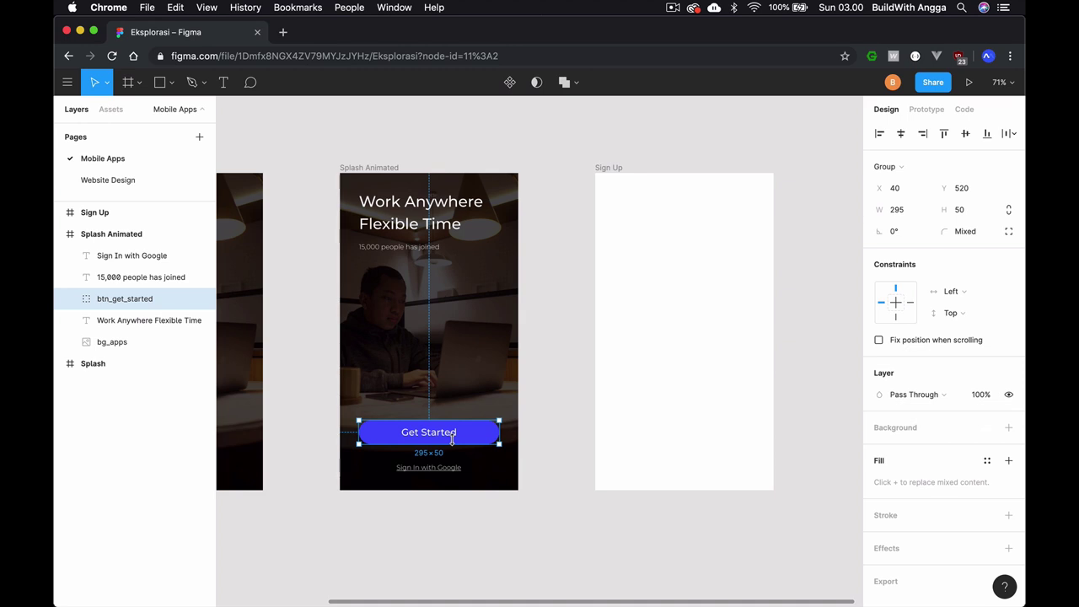
click(632, 276)
scroll(612, 284, down, 5)
scroll(613, 283, down, 2)
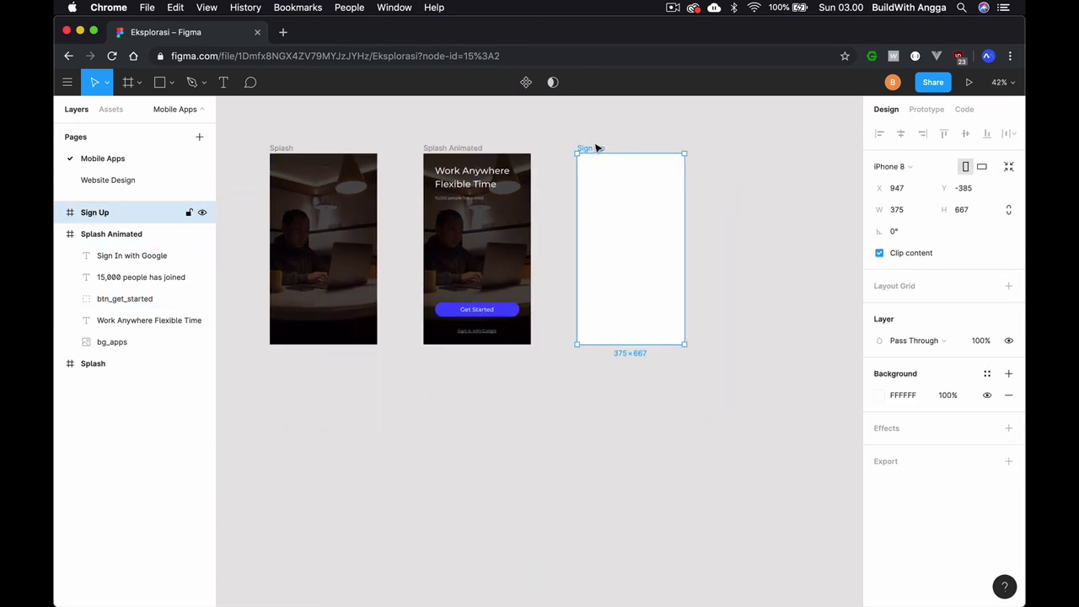
scroll(602, 173, up, 5)
scroll(602, 172, right, 2)
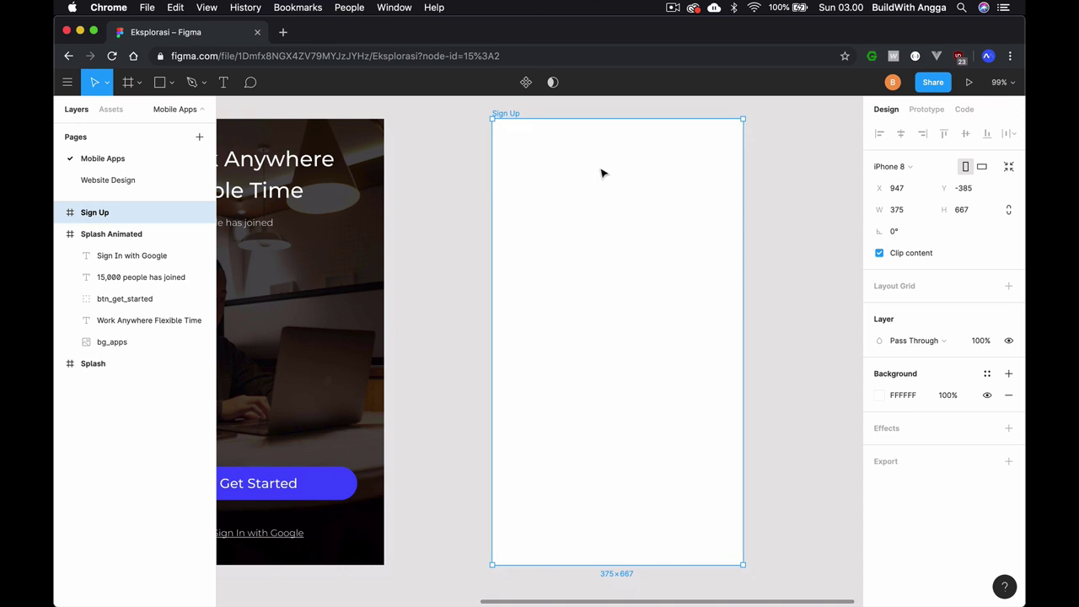
- Add a centred 'Sign Up' title 30 px below the frame's top
click(223, 82)
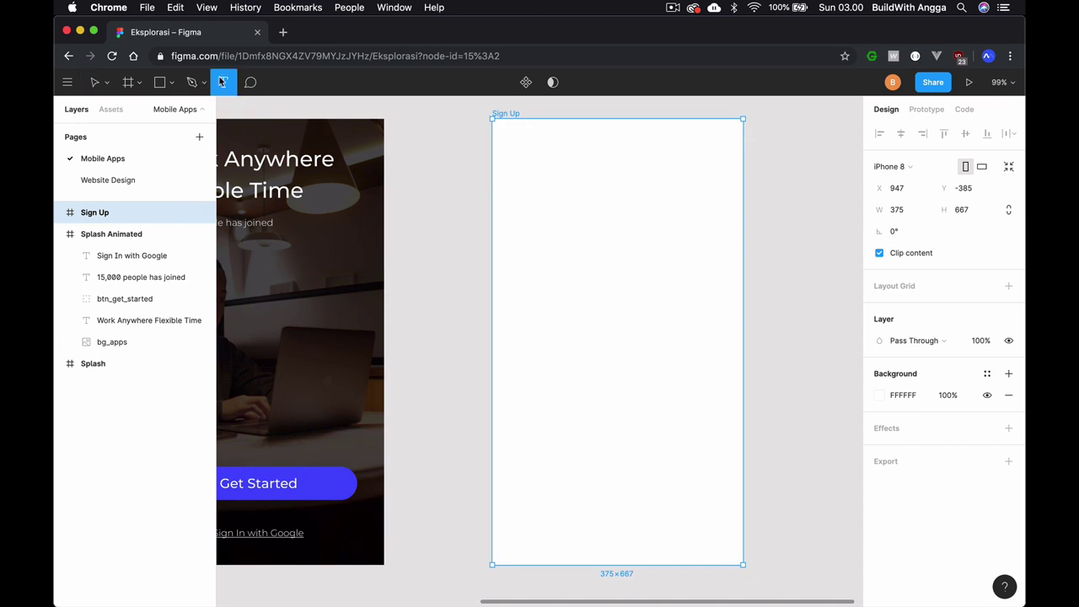
click(570, 234)
text(Sign)
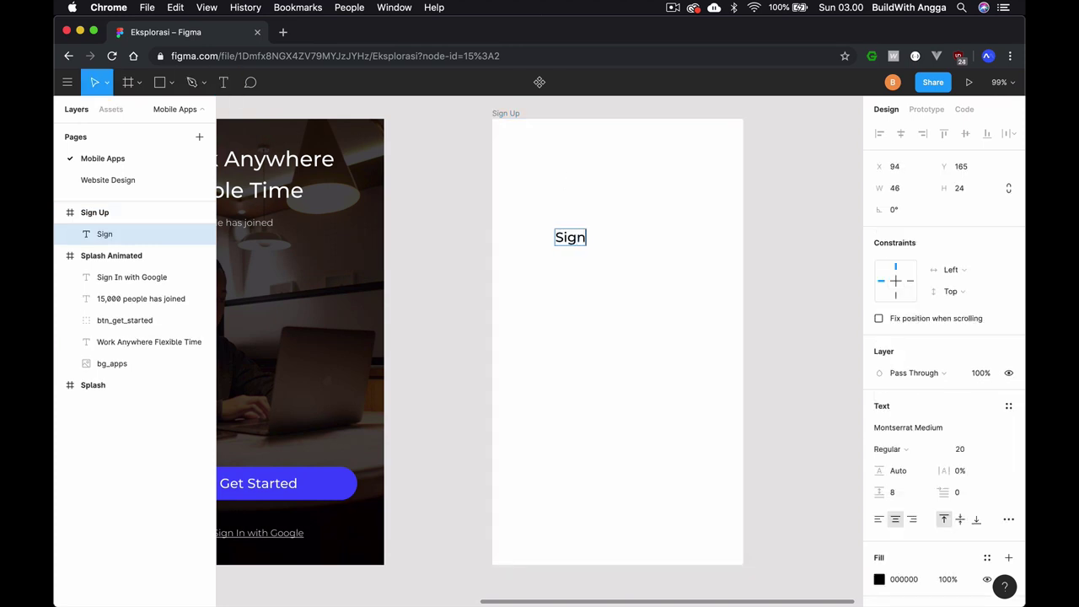
text( Up)
key(Escape)
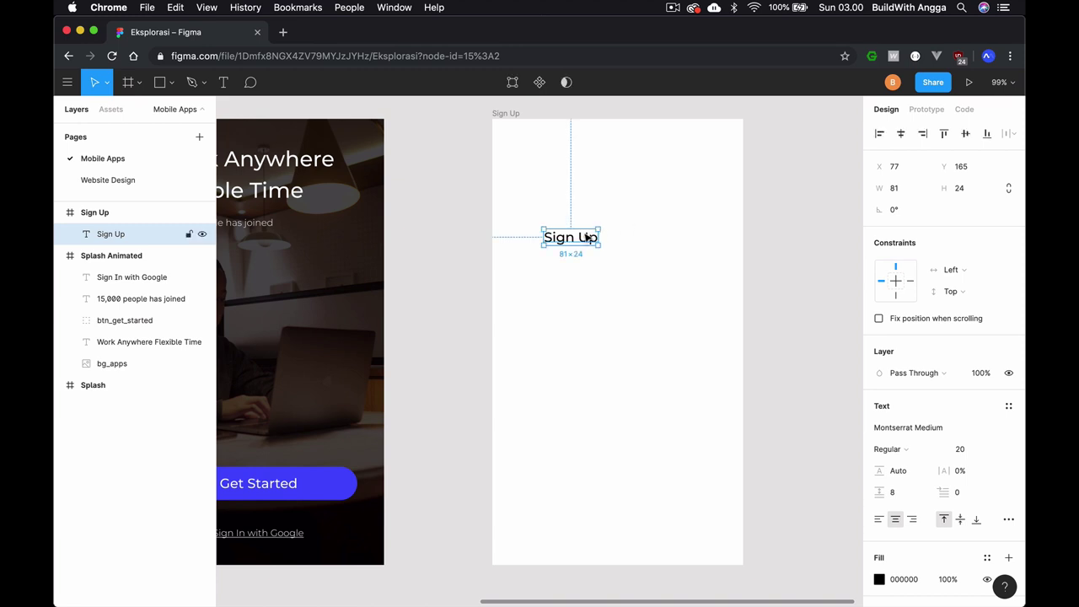
drag(590, 241, 638, 157)
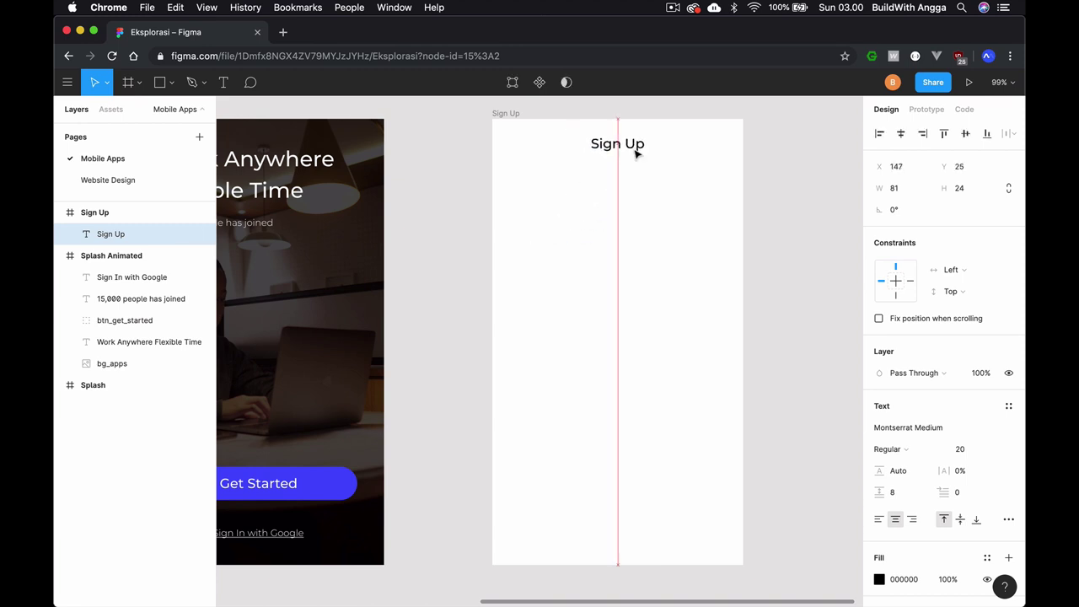
key(Down)
key(Down)
key(Down)
key(Down)
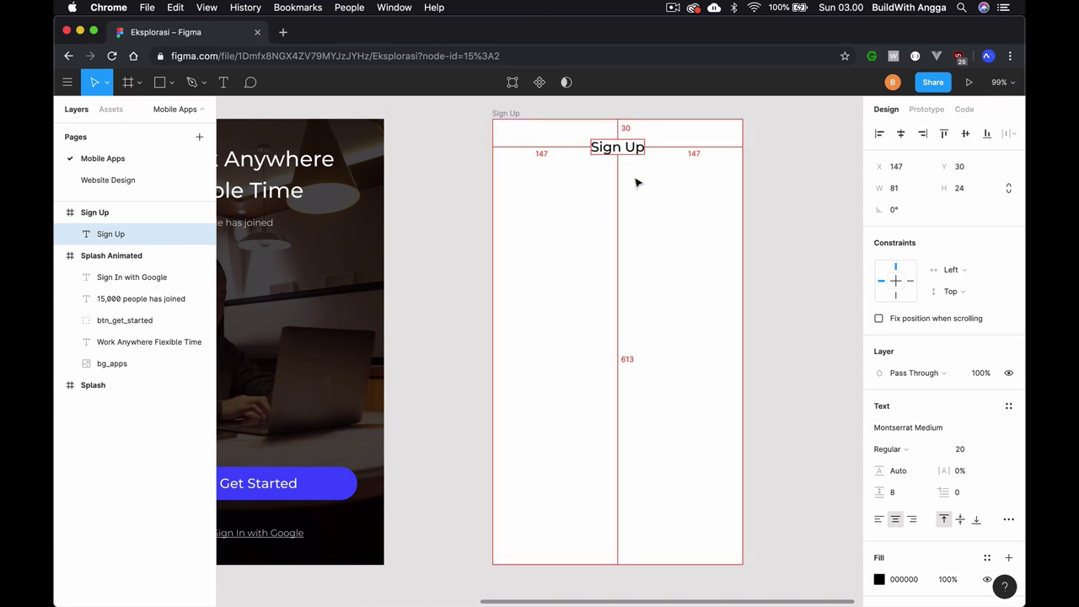
key(Down)
- Deselect the title and select the Sign Up screen
scroll(636, 184, down, 5)
click(717, 200)
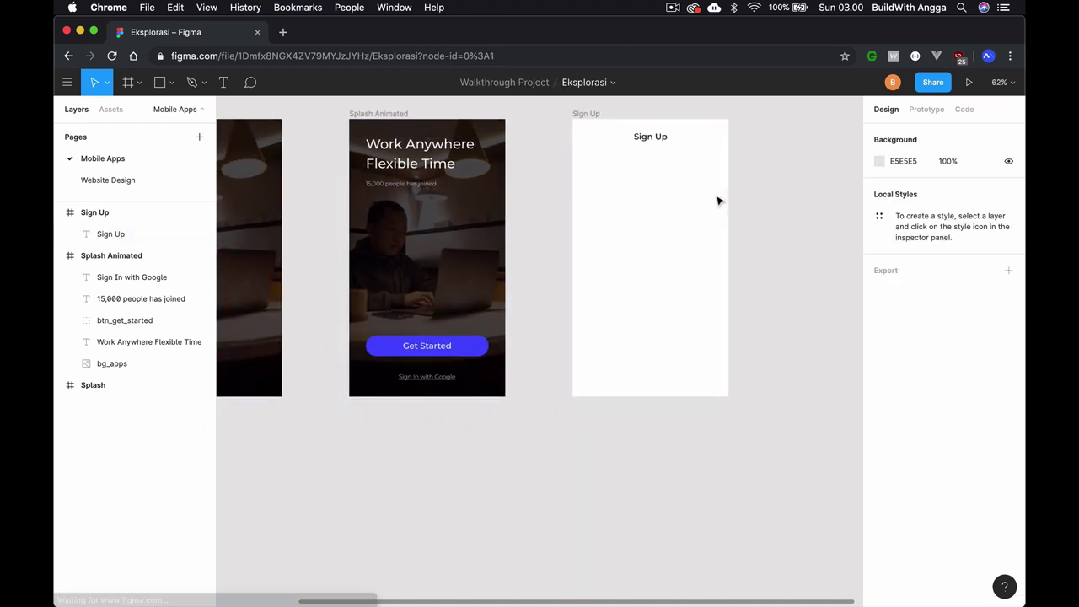
scroll(717, 200, down, 3)
scroll(717, 200, right, 2)
click(576, 133)
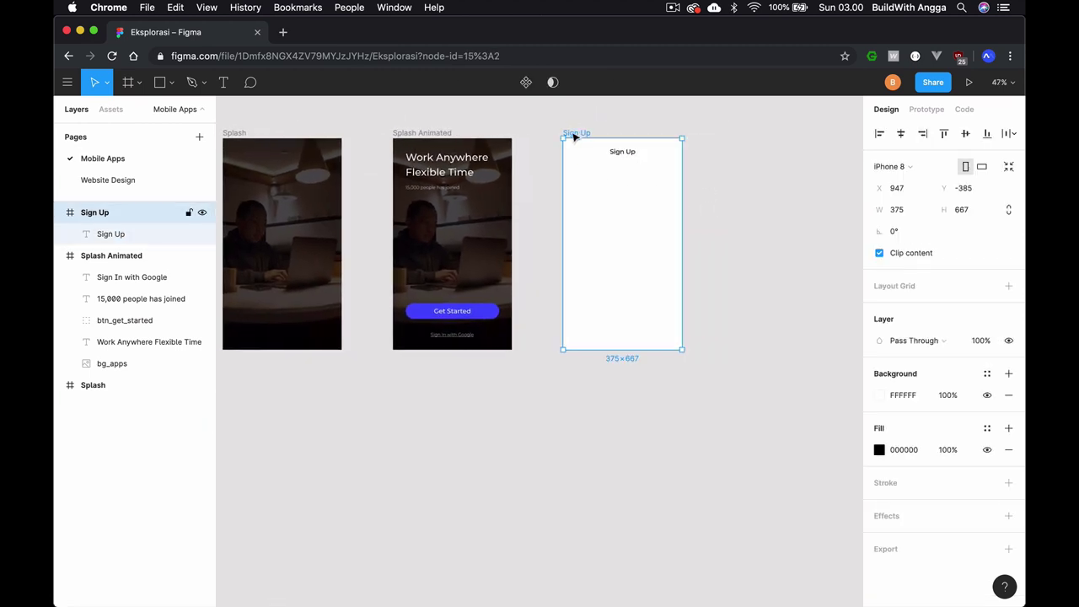
- Duplicate the Sign Up screen and rename the copy 'Sign In with Google'
key(super+d)
scroll(595, 137, right, 2)
scroll(607, 139, right, 1)
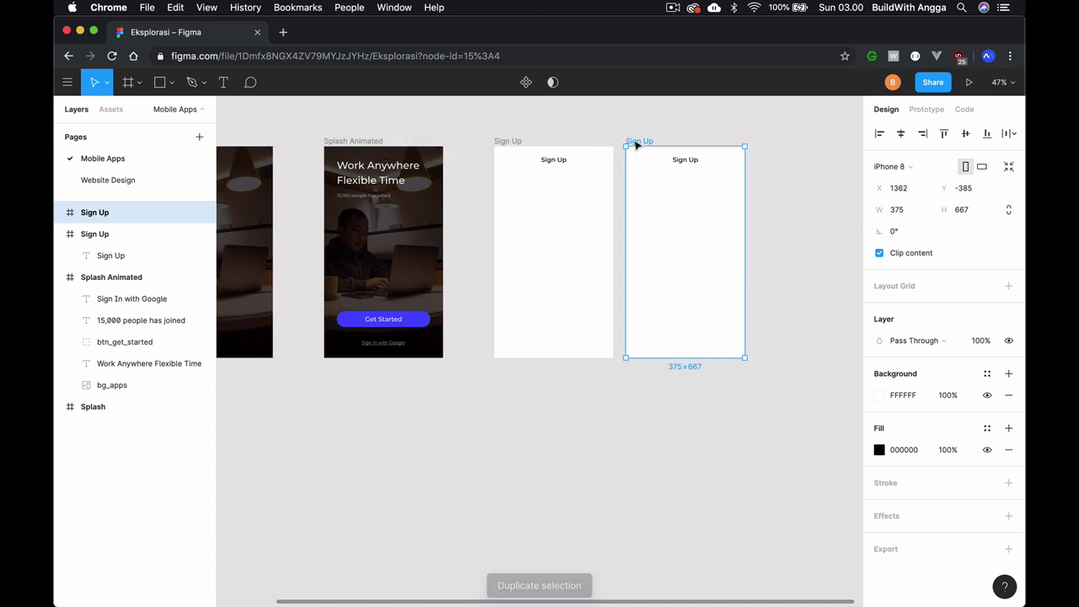
key(super+r)
text(Sign)
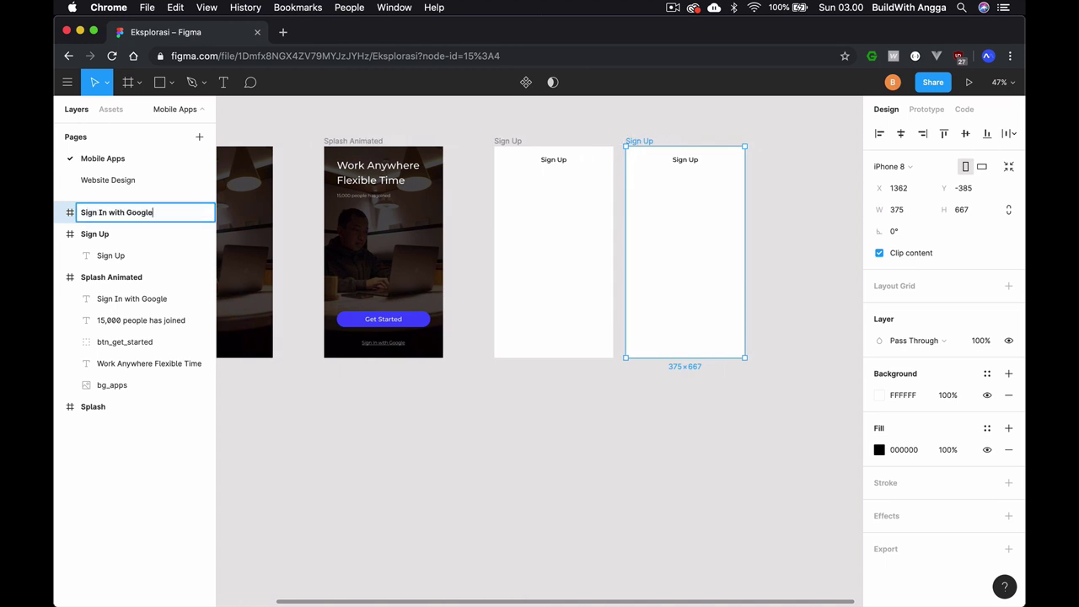
key(Return)
click(814, 175)
- Move the Sign In with Google screen right and delete its copied Sign Up title
scroll(761, 145, up, 5)
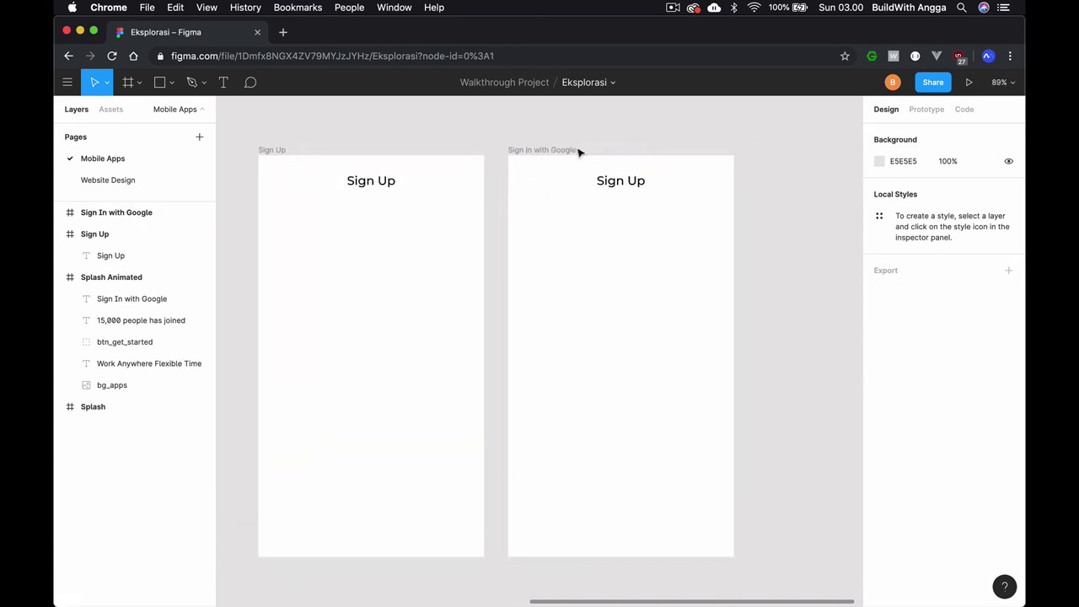
drag(579, 152, 590, 156)
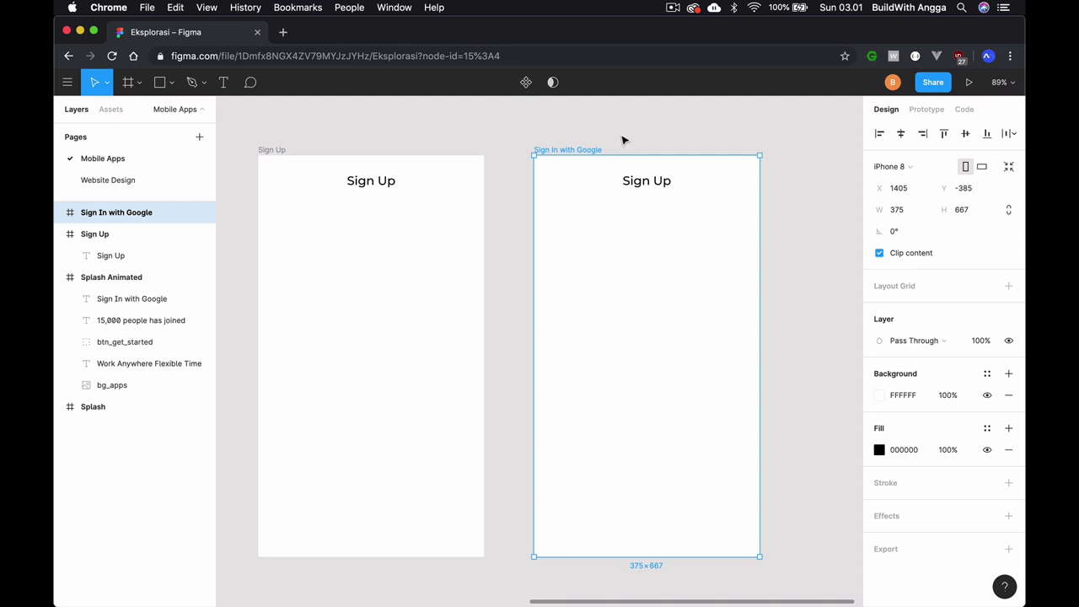
scroll(624, 139, left, 5)
scroll(624, 139, right, 3)
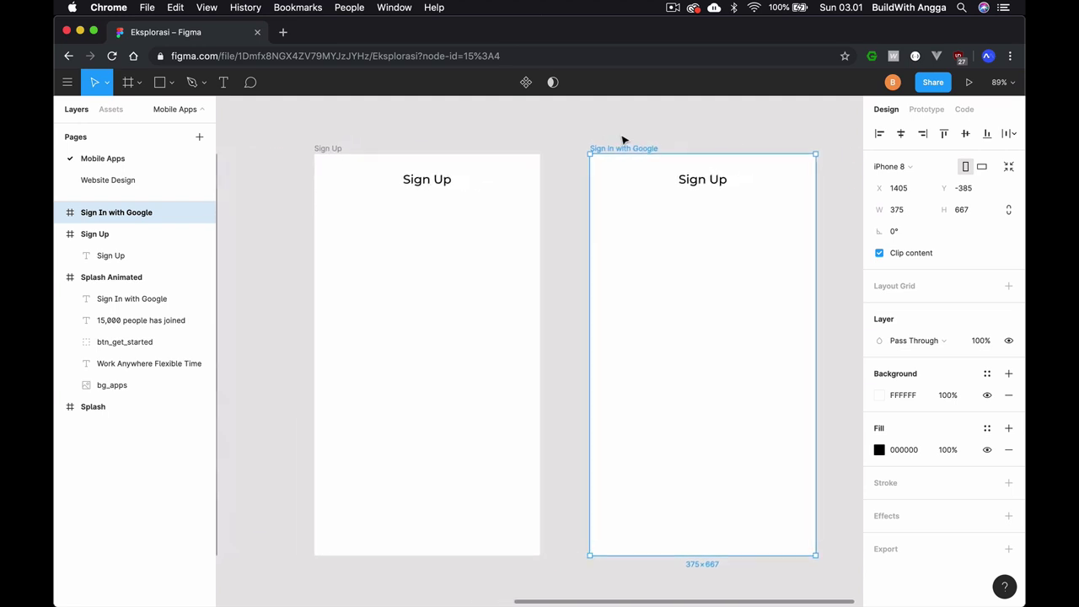
scroll(624, 139, right, 5)
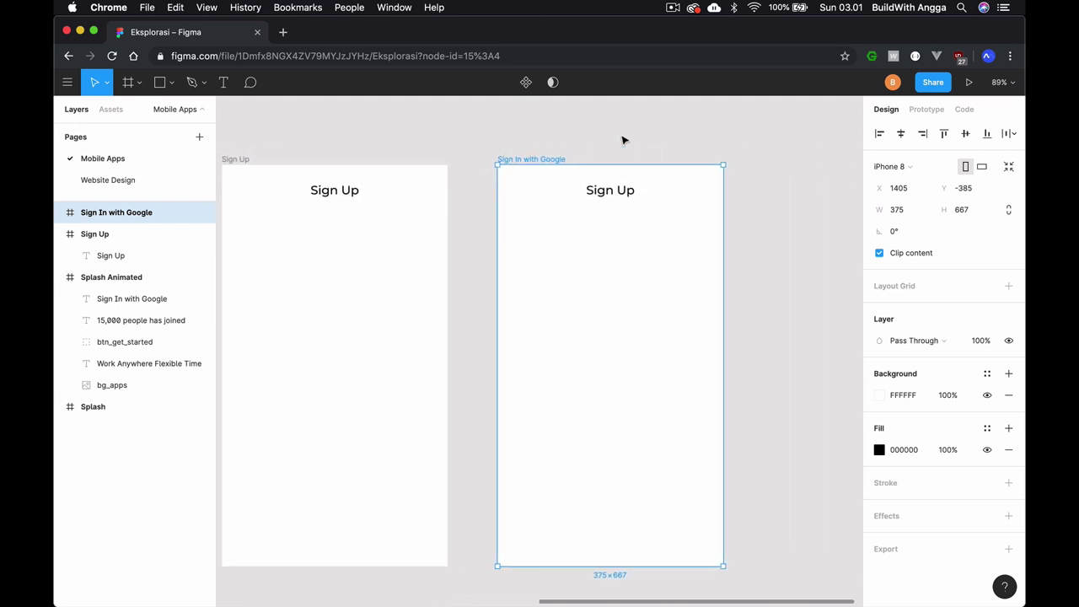
click(624, 139)
click(609, 190)
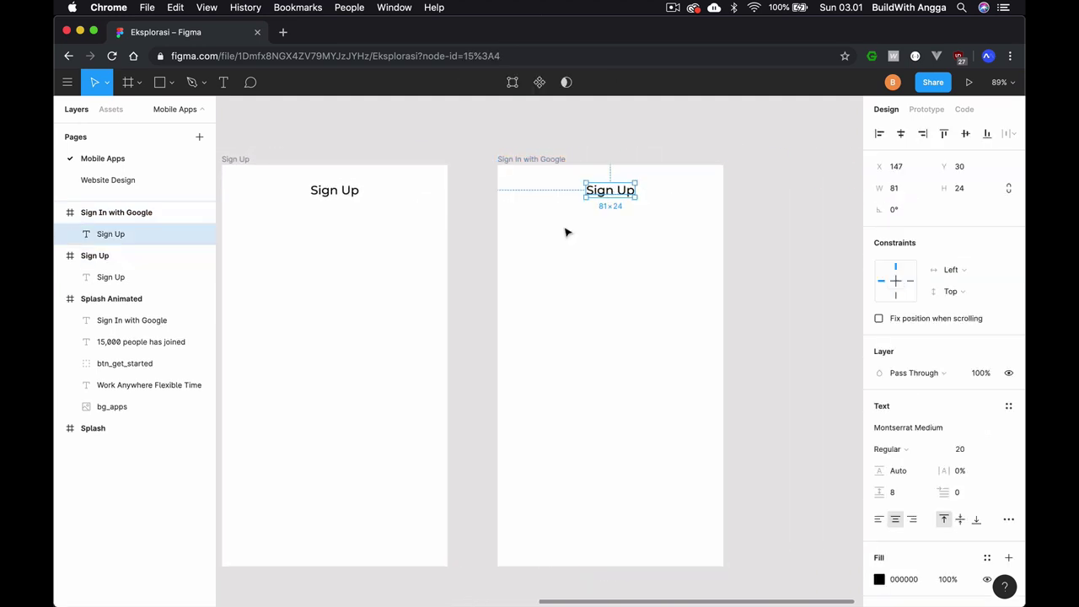
key(Delete)
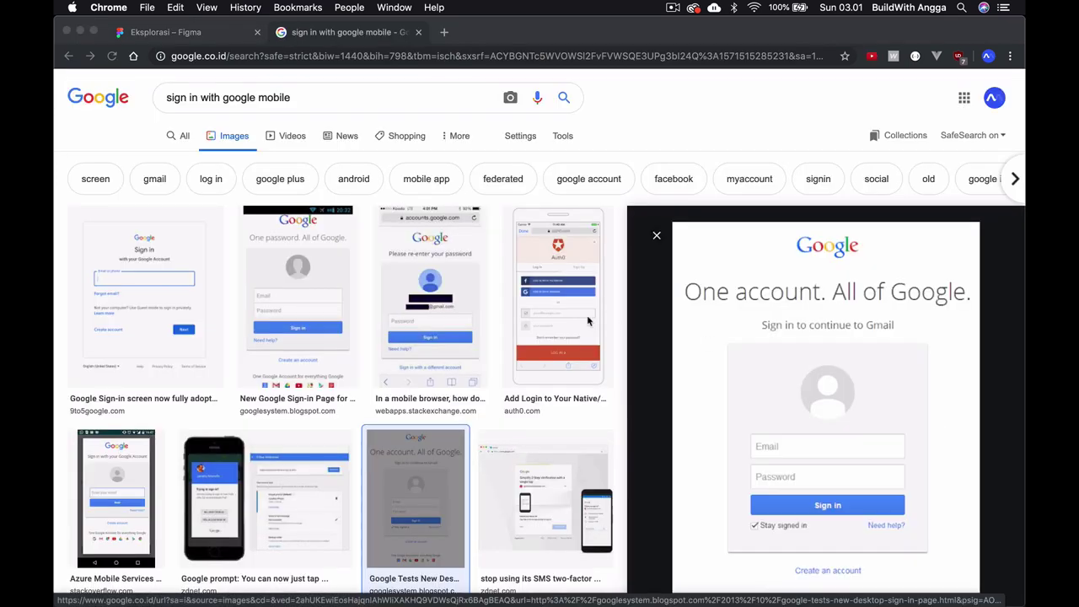
- Copy the 'One account. All of Google.' sign-in screenshot and close the search tab
scroll(587, 316, down, 3)
scroll(607, 312, down, 1)
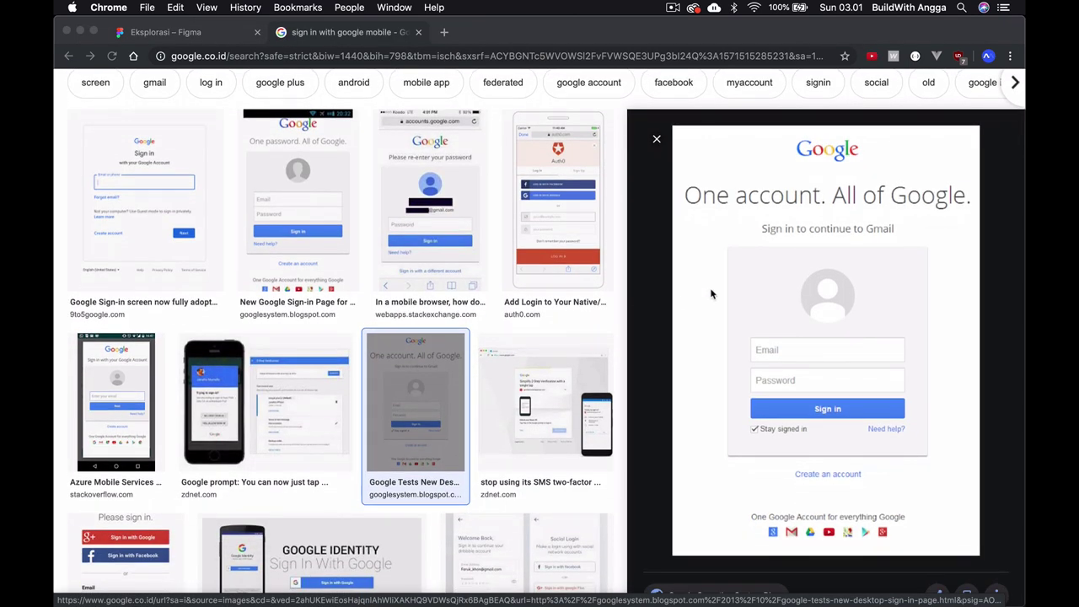
right_click(723, 273)
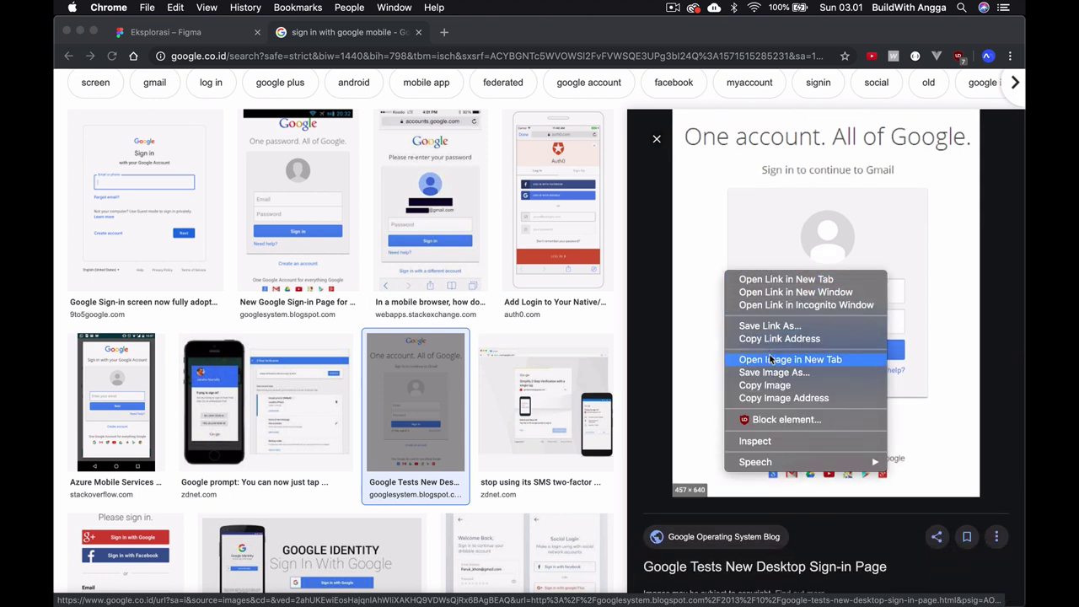
click(765, 386)
scroll(728, 323, up, 3)
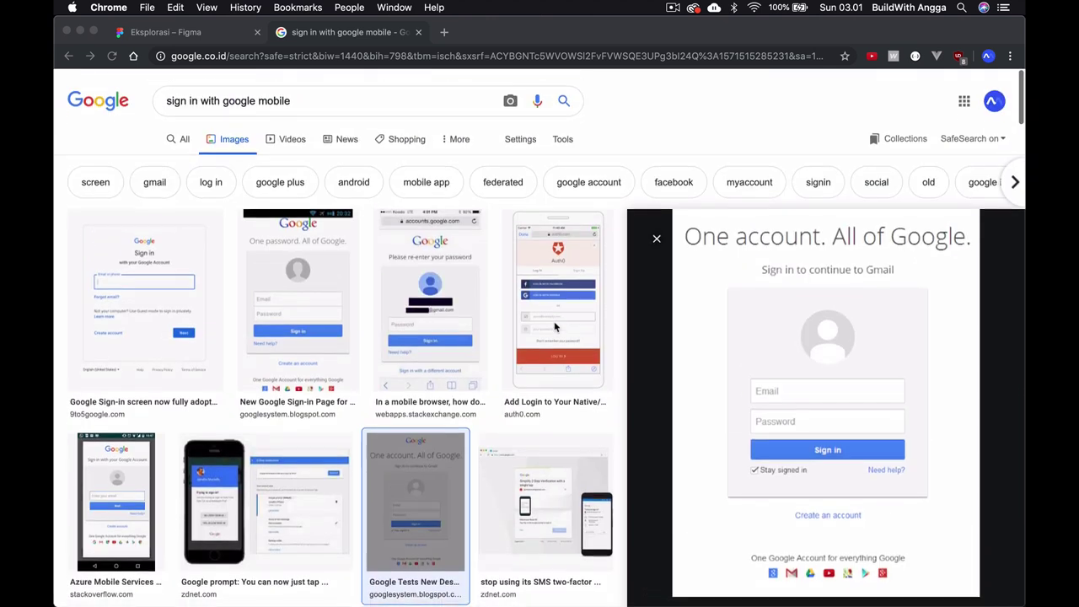
right_click(728, 322)
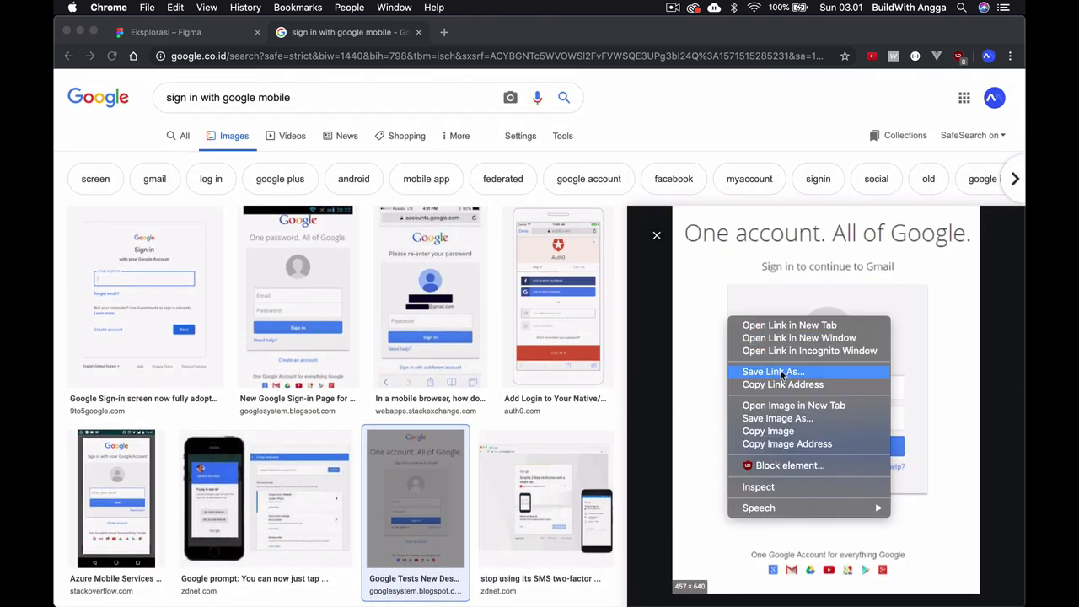
click(784, 433)
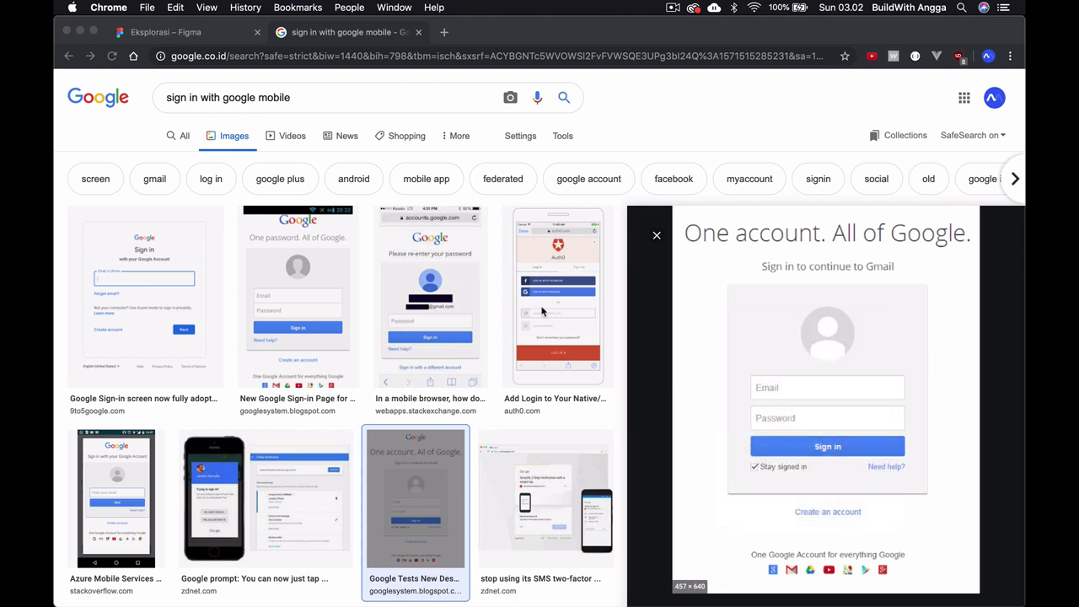
click(419, 32)
- Paste the Google sign-in screenshot into Sign In with Google, resized and centred
click(676, 261)
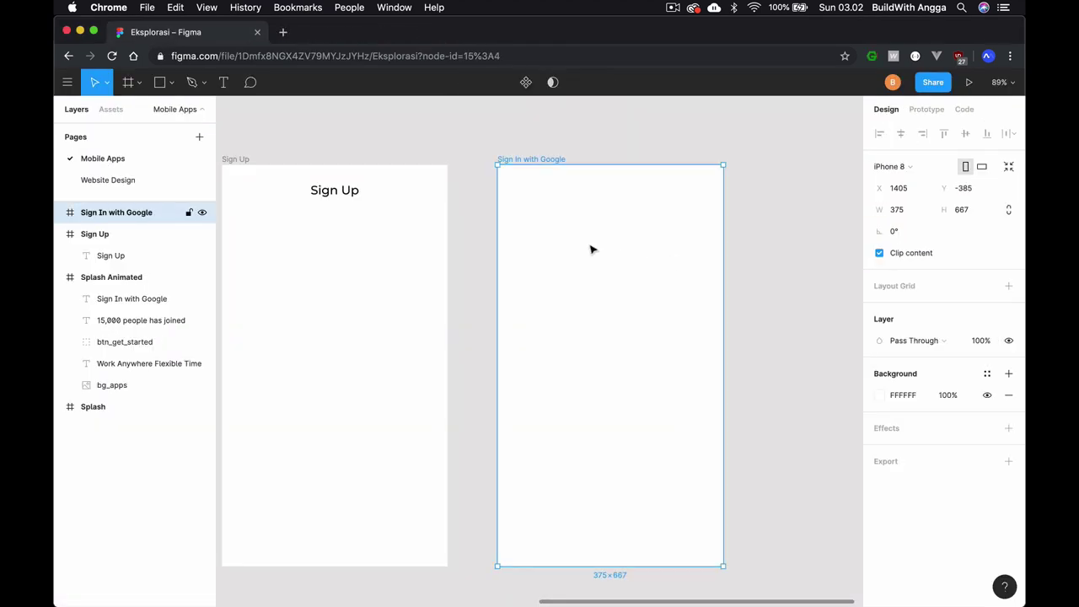
key(super+v)
drag(602, 221, 615, 245)
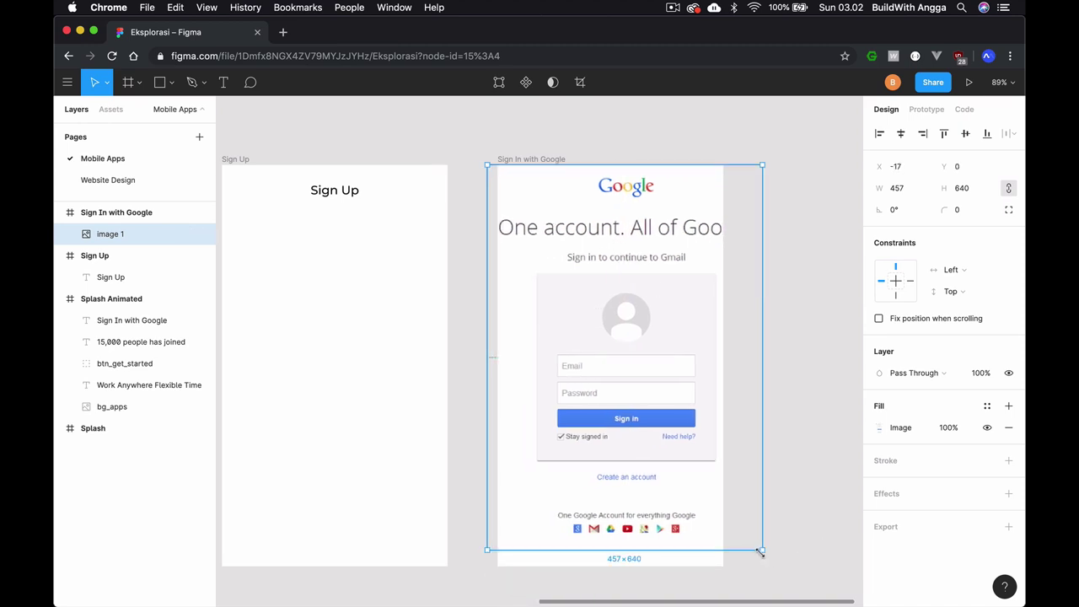
mouse_move(766, 549)
mouse_down()
mouse_move(751, 549)
mouse_move(700, 496)
mouse_up()
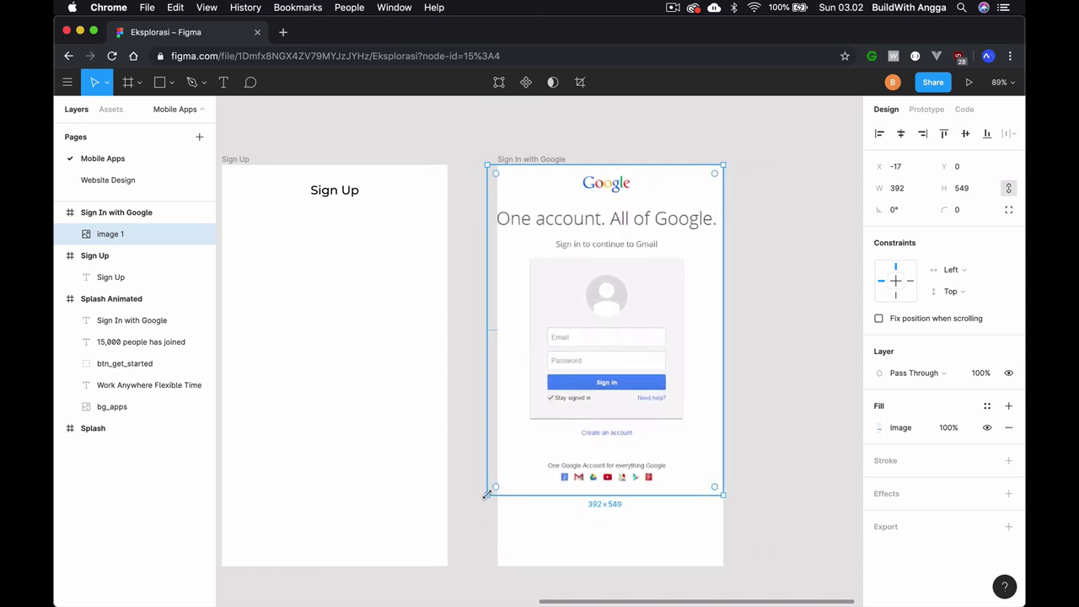
drag(488, 495, 496, 482)
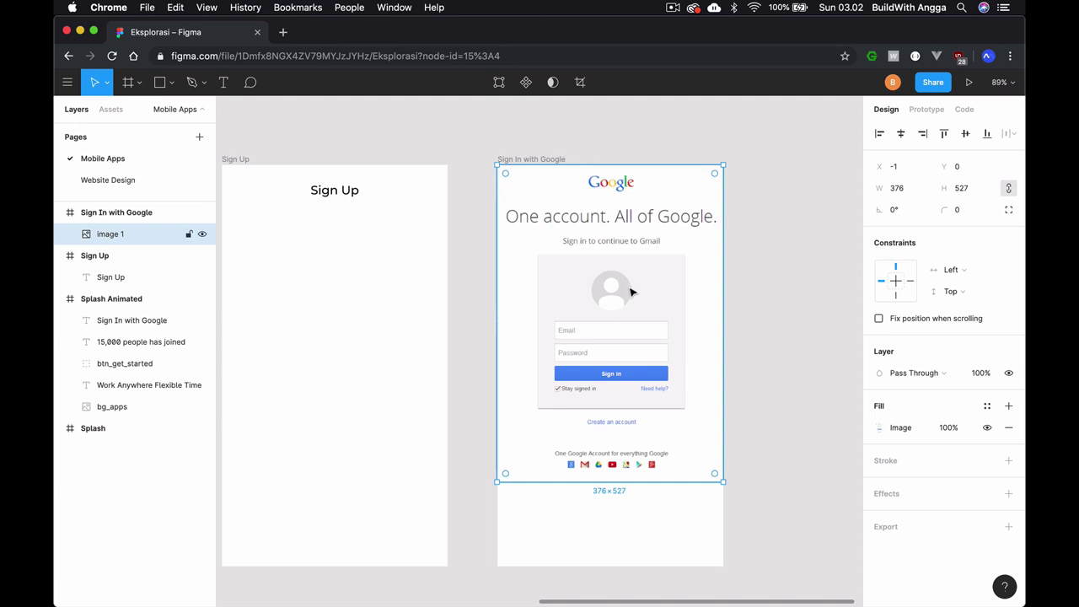
drag(630, 291, 633, 330)
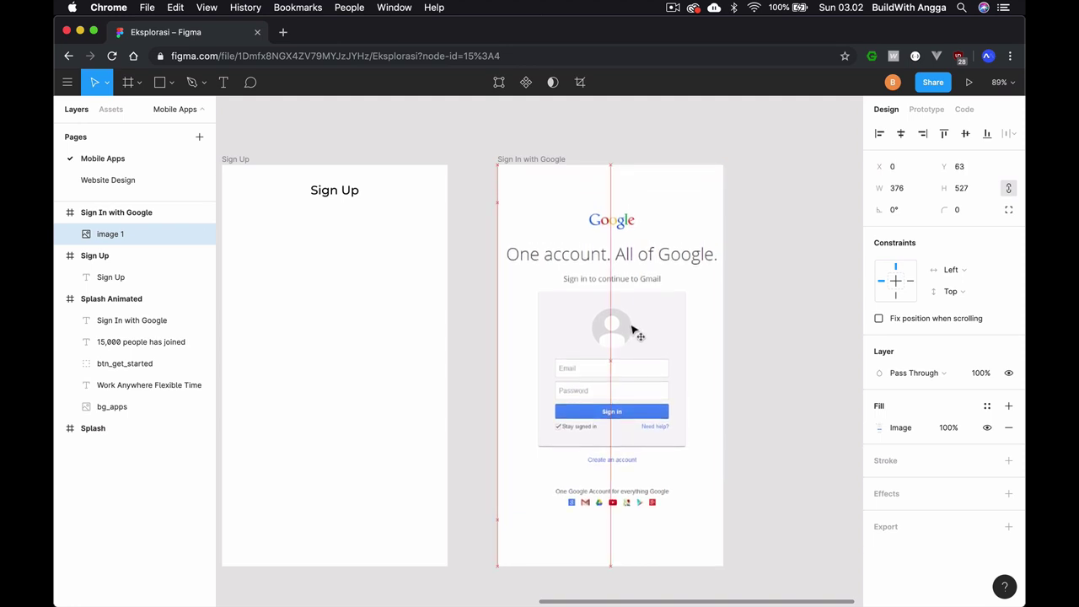
- Shrink the screenshot slightly to 364×510 and lower it a little
click(753, 274)
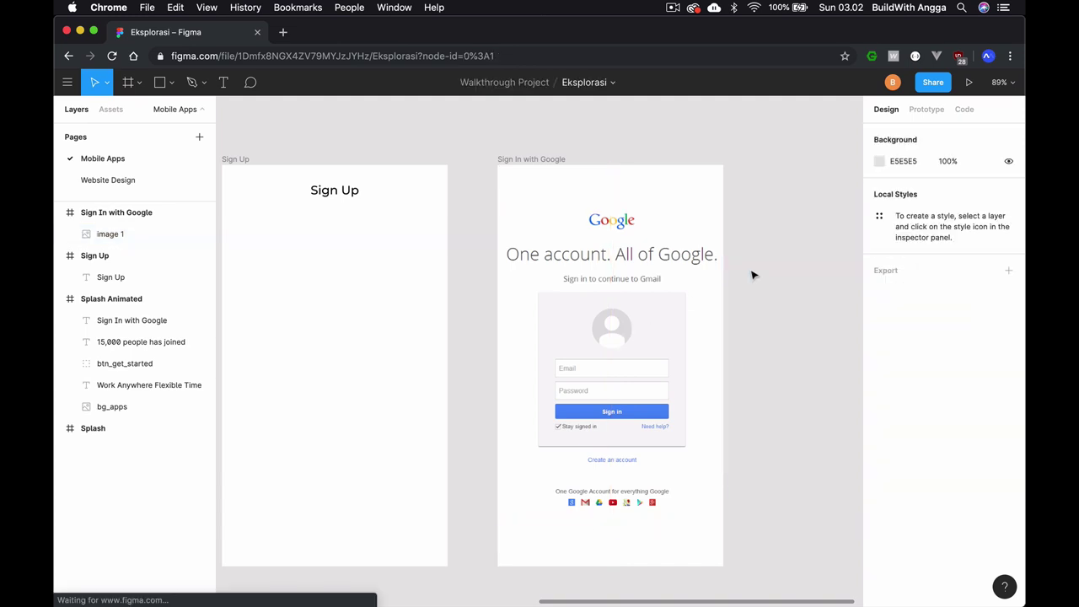
click(706, 319)
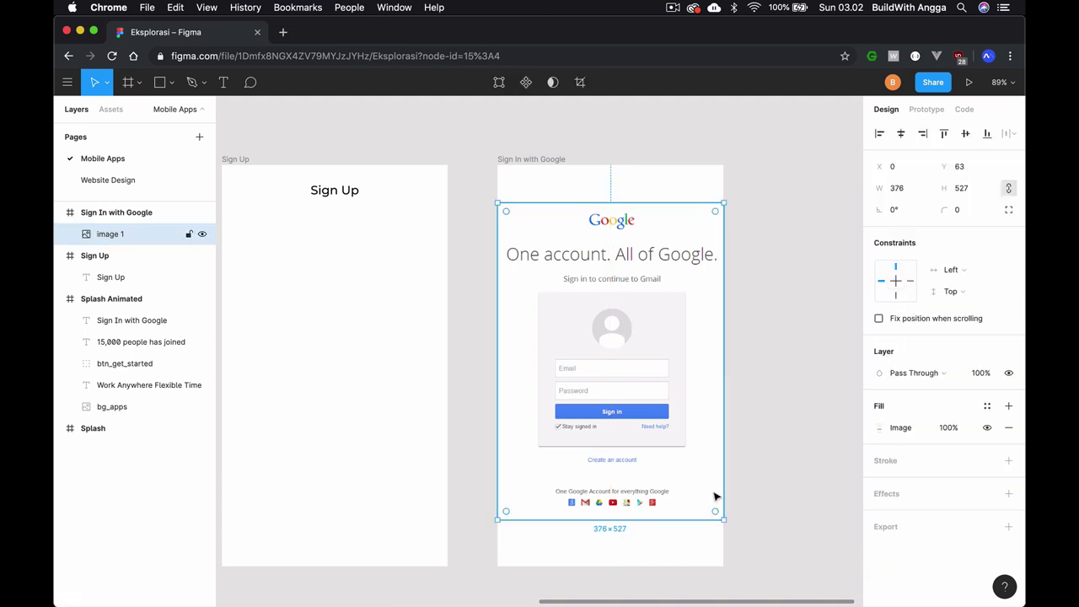
drag(721, 514, 710, 509)
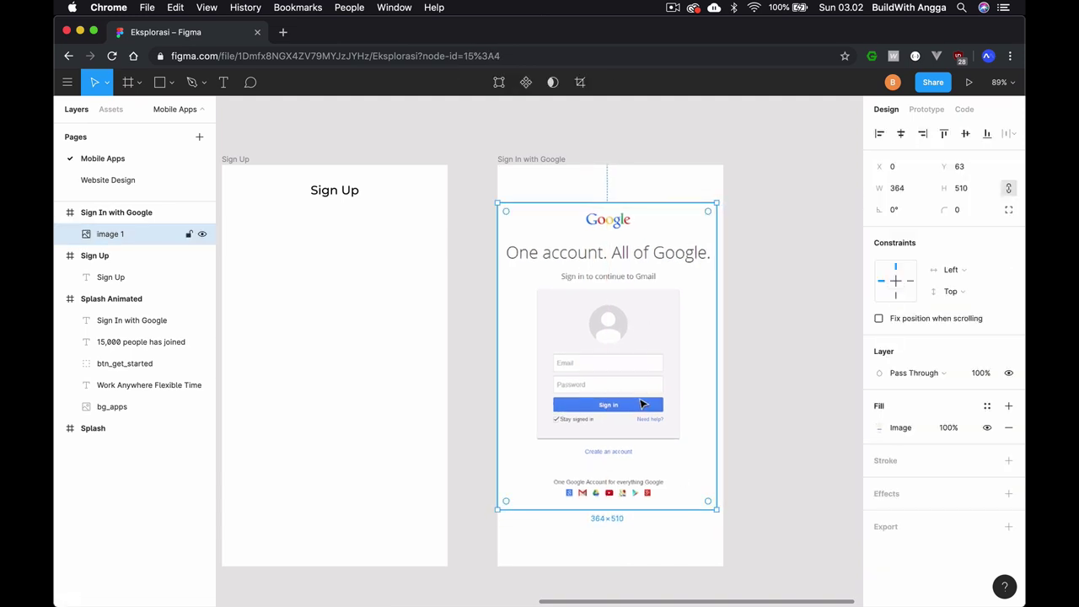
drag(644, 405, 644, 413)
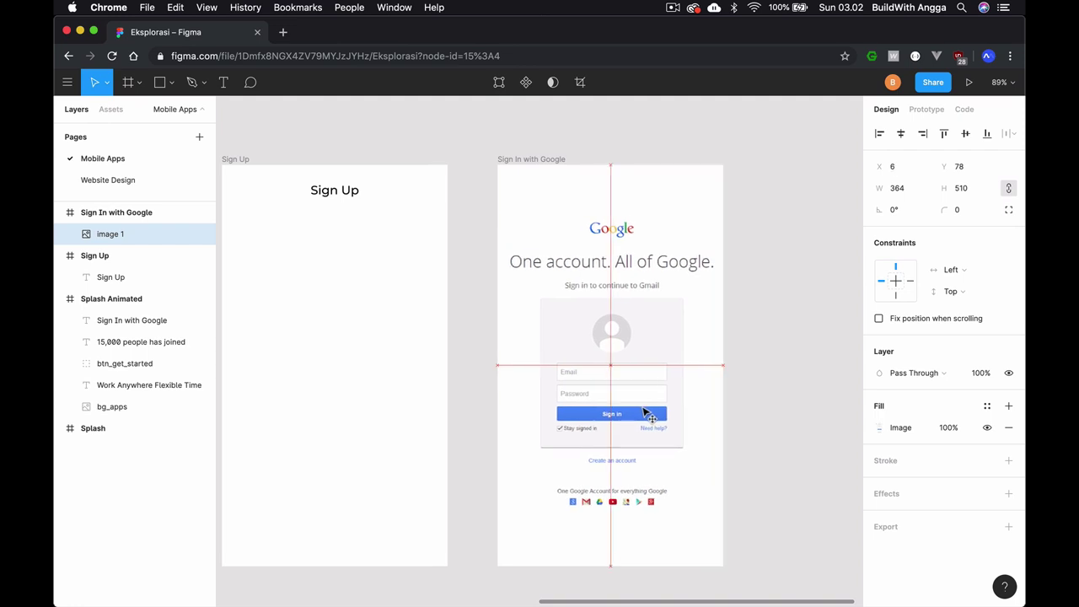
- Nudge the Sign Up frame a little to the left
click(761, 343)
scroll(761, 342, left, 2)
scroll(761, 343, left, 2)
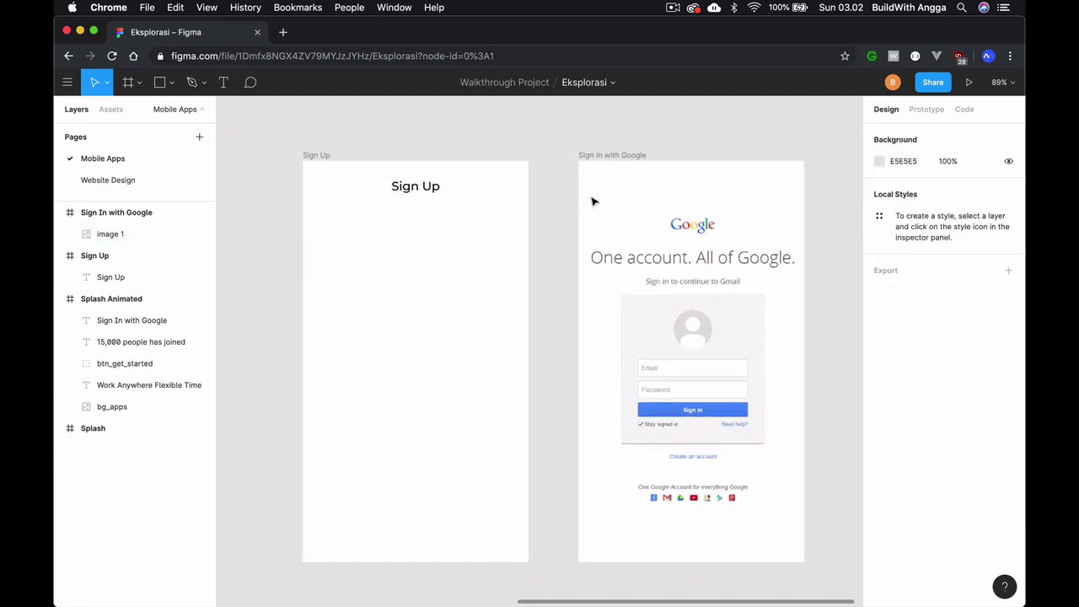
ctrl+scroll(592, 202, down, 5)
scroll(592, 203, left, 3)
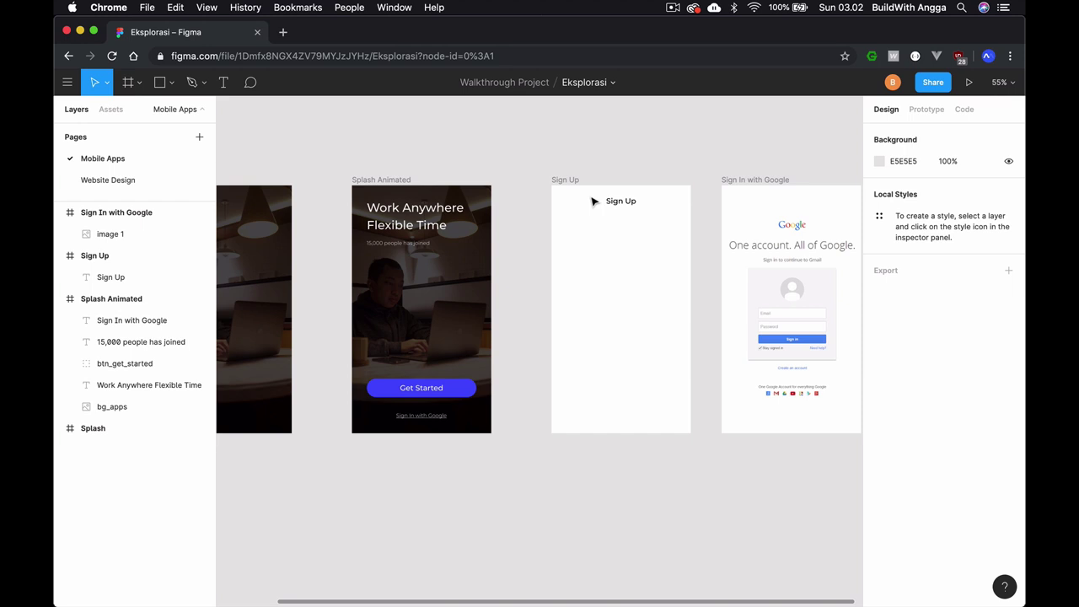
scroll(592, 202, right, 3)
scroll(592, 202, down, 2)
click(542, 166)
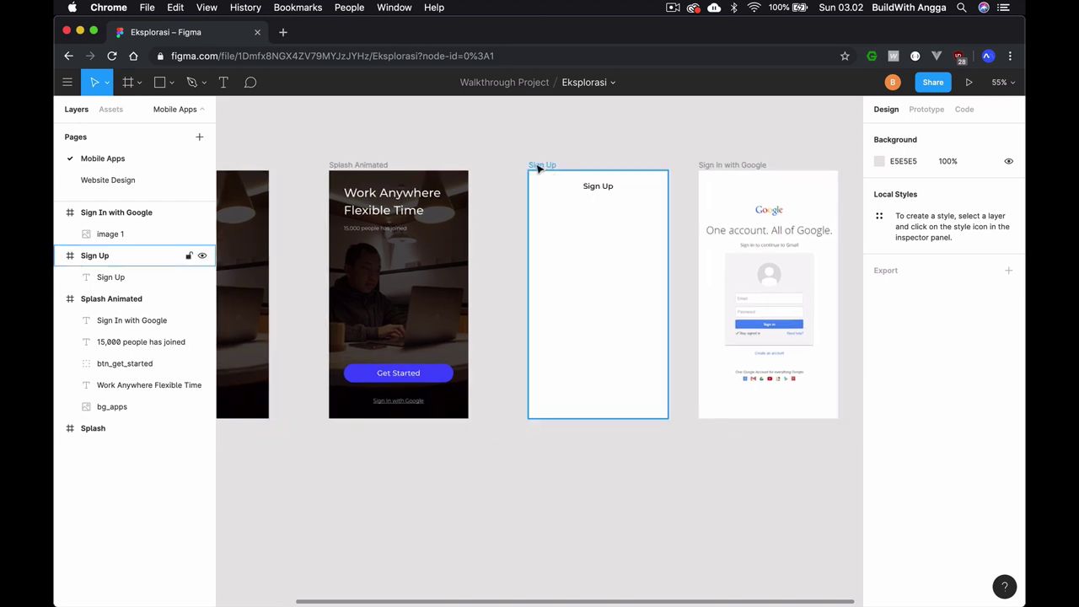
drag(538, 168, 523, 168)
click(679, 113)
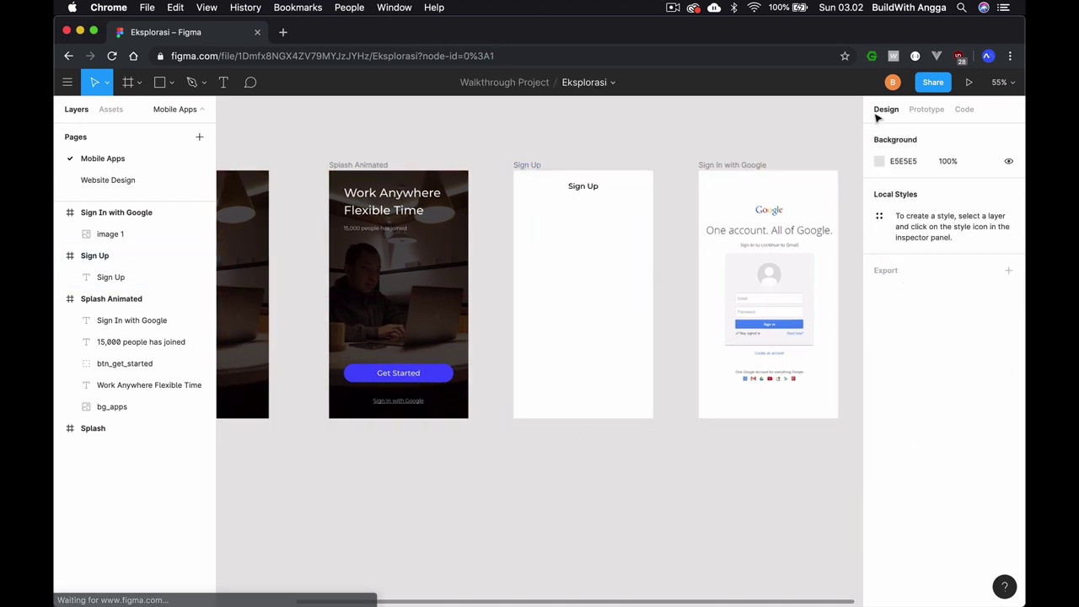
- Link Get Started to the Sign Up frame On Tap with a Slide In animation
click(926, 109)
click(402, 371)
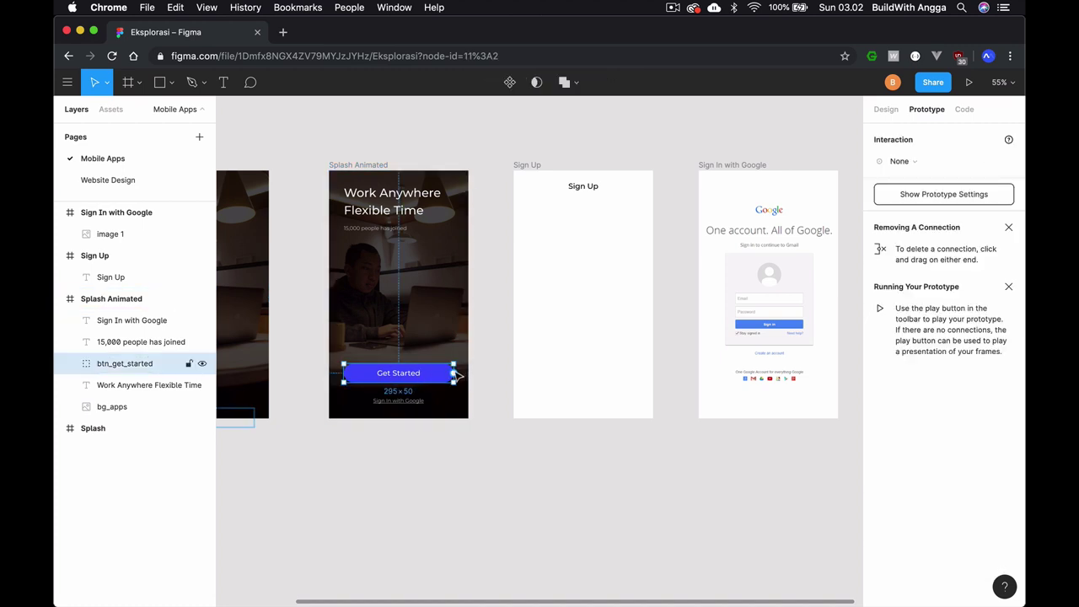
drag(454, 372, 544, 224)
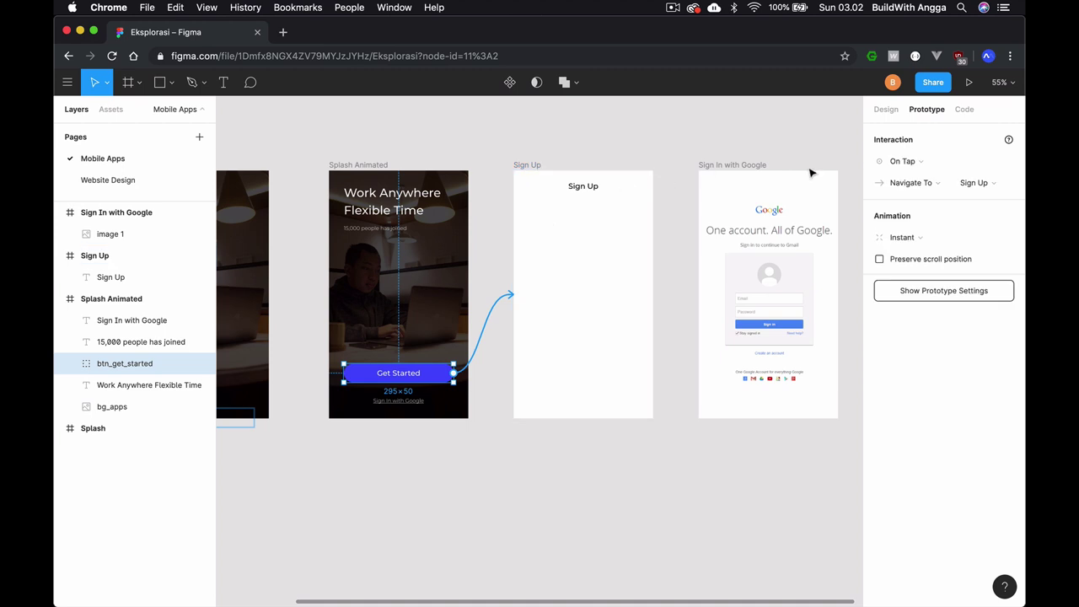
click(948, 162)
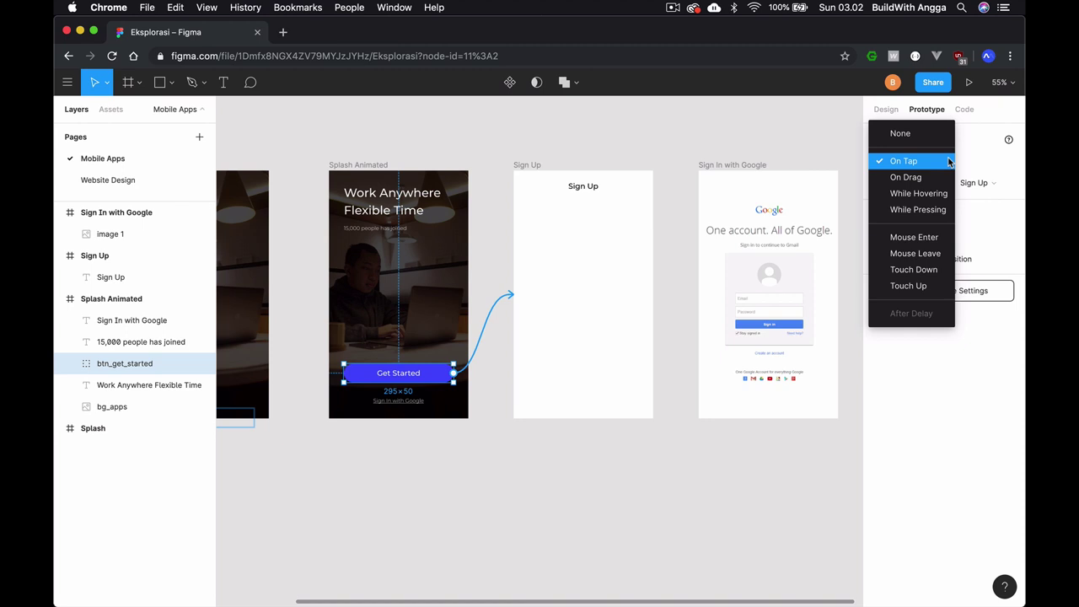
click(948, 161)
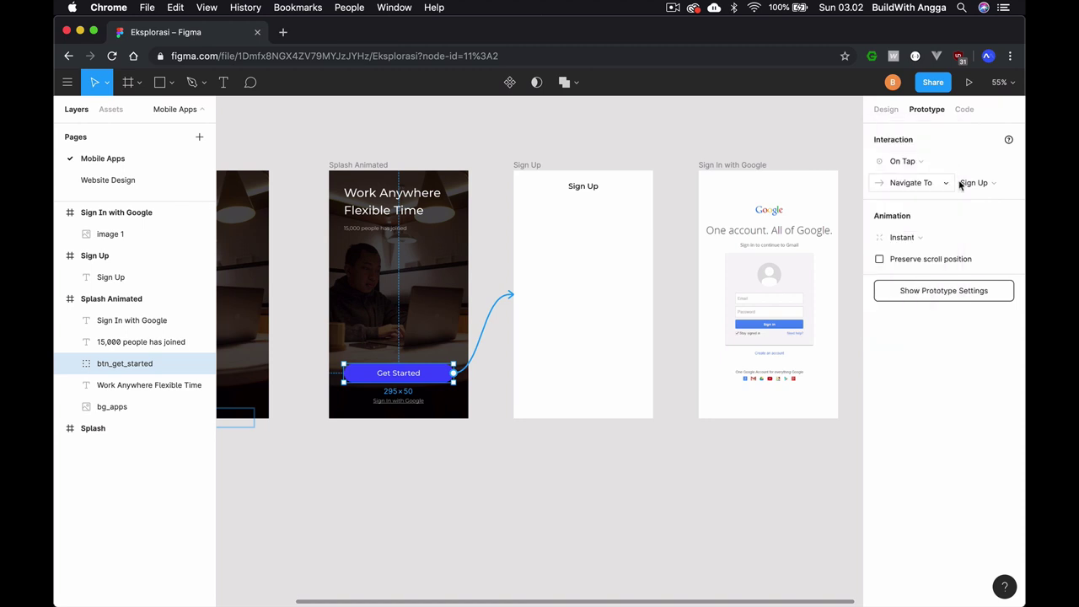
click(929, 240)
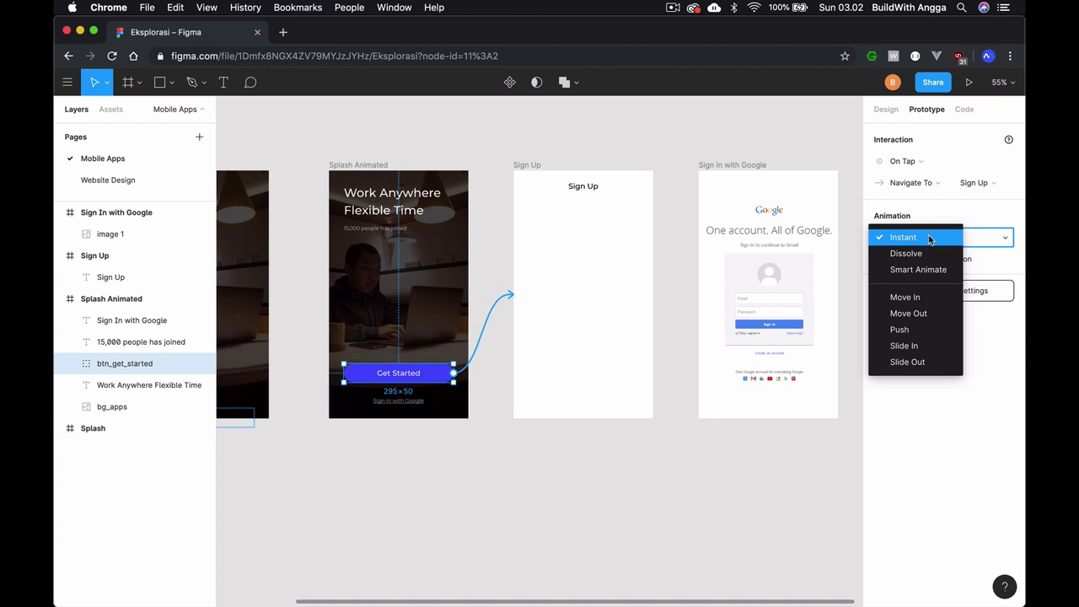
click(918, 351)
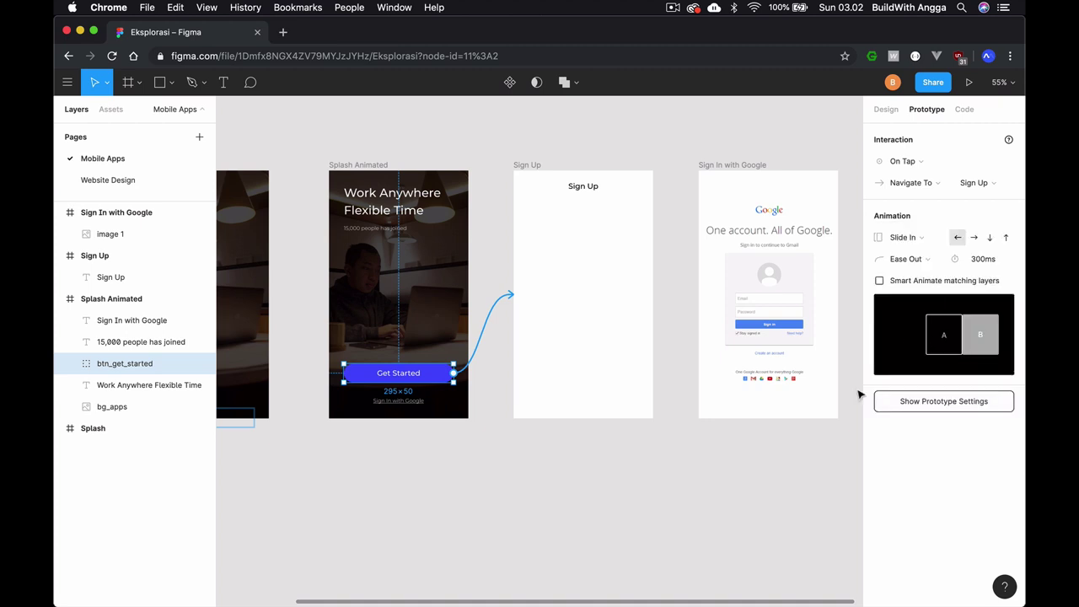
- Link the Sign In with Google text to its frame with Push, then review existing interactions
click(409, 402)
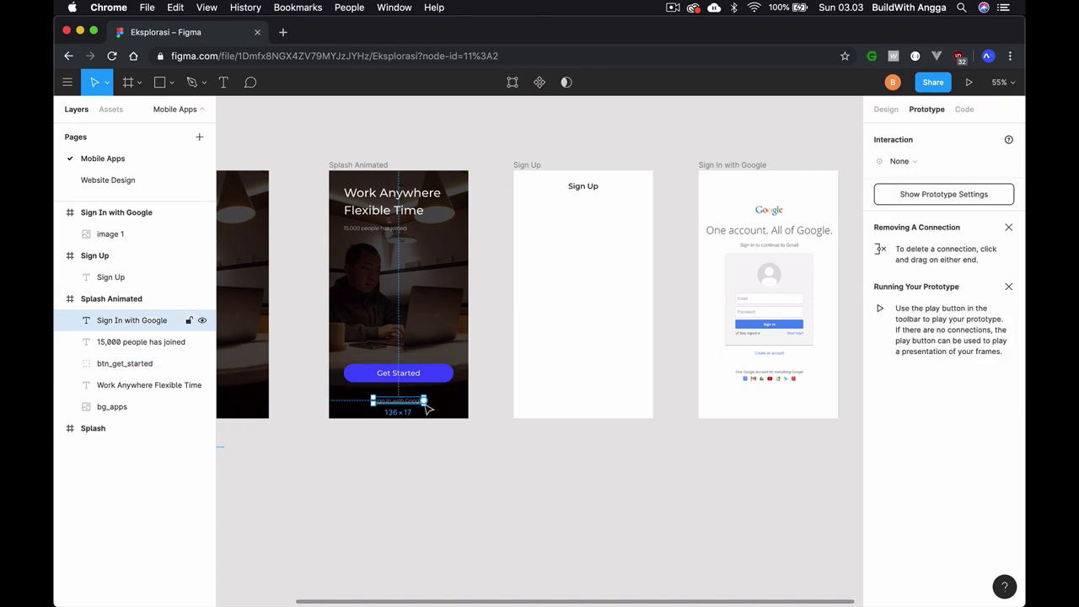
drag(424, 401, 710, 248)
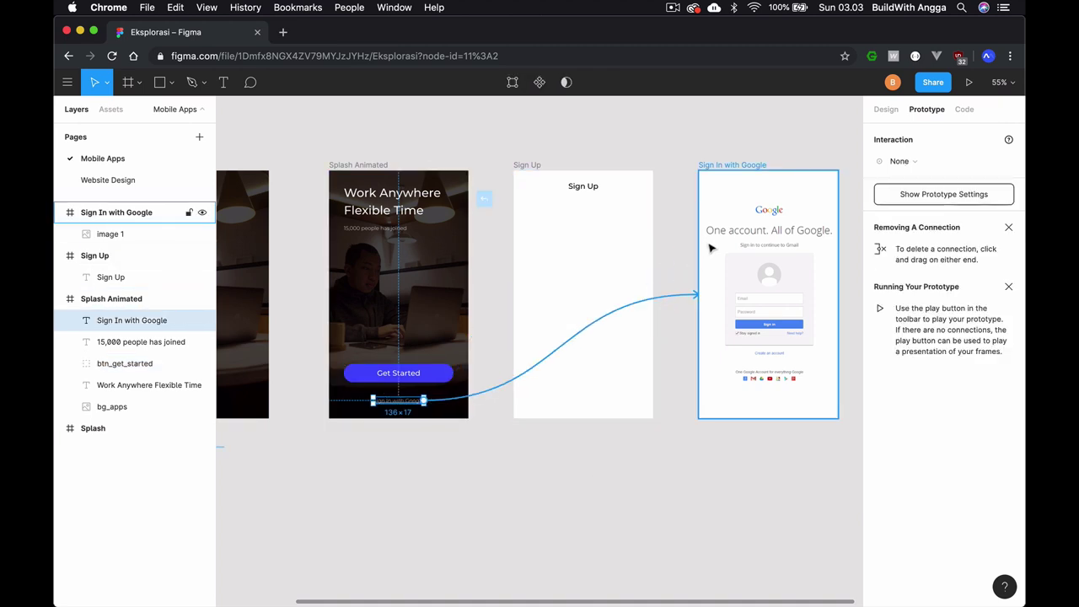
click(940, 238)
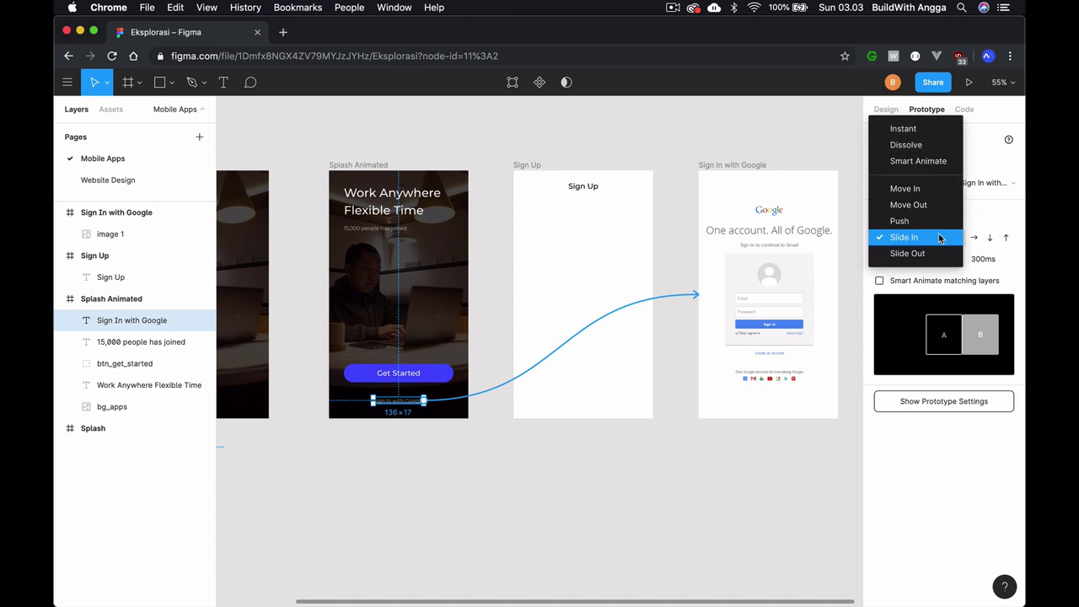
click(932, 222)
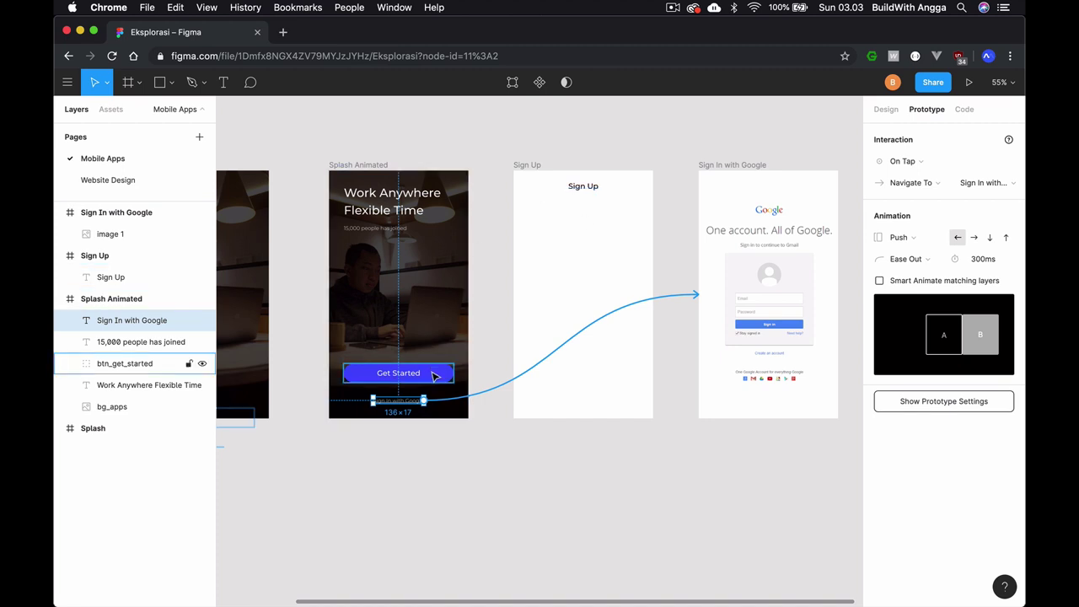
click(126, 363)
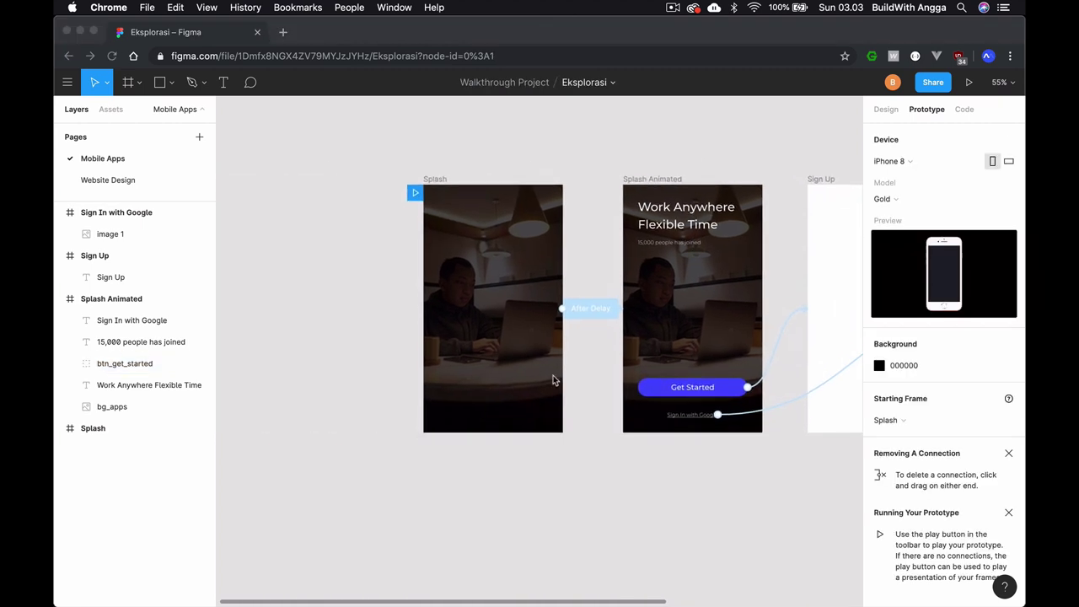
click(434, 187)
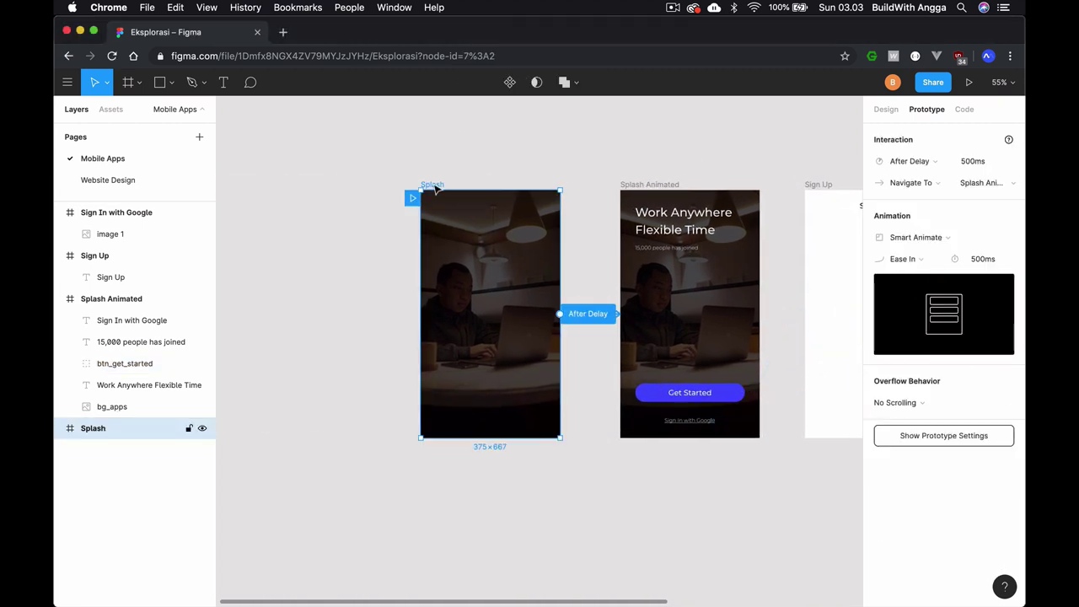
- Present the prototype, testing Get Started to Sign Up and Sign In with Google to sign-in
click(968, 82)
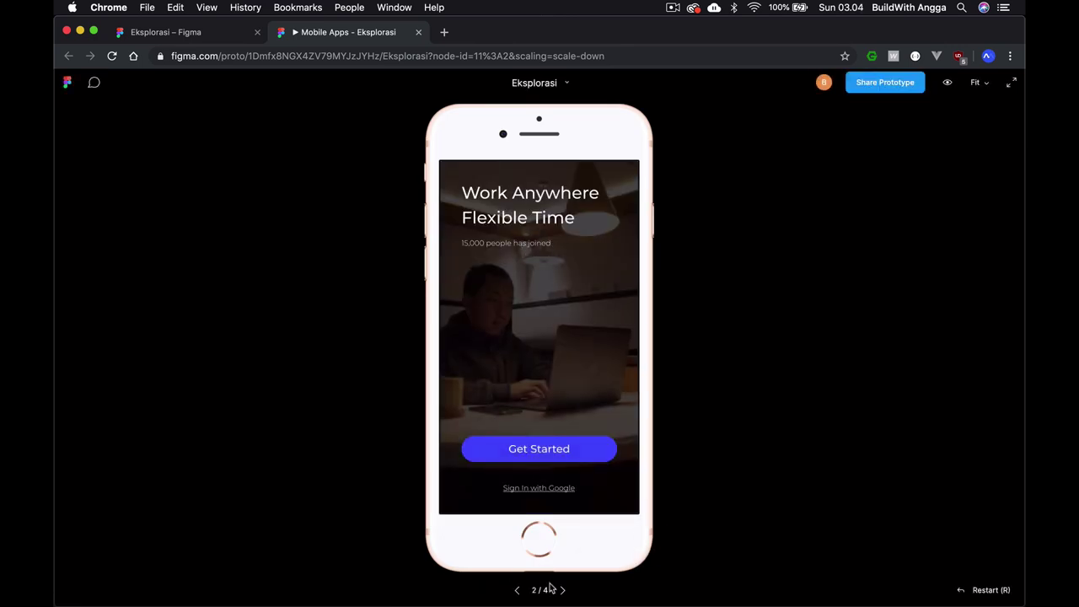
click(518, 591)
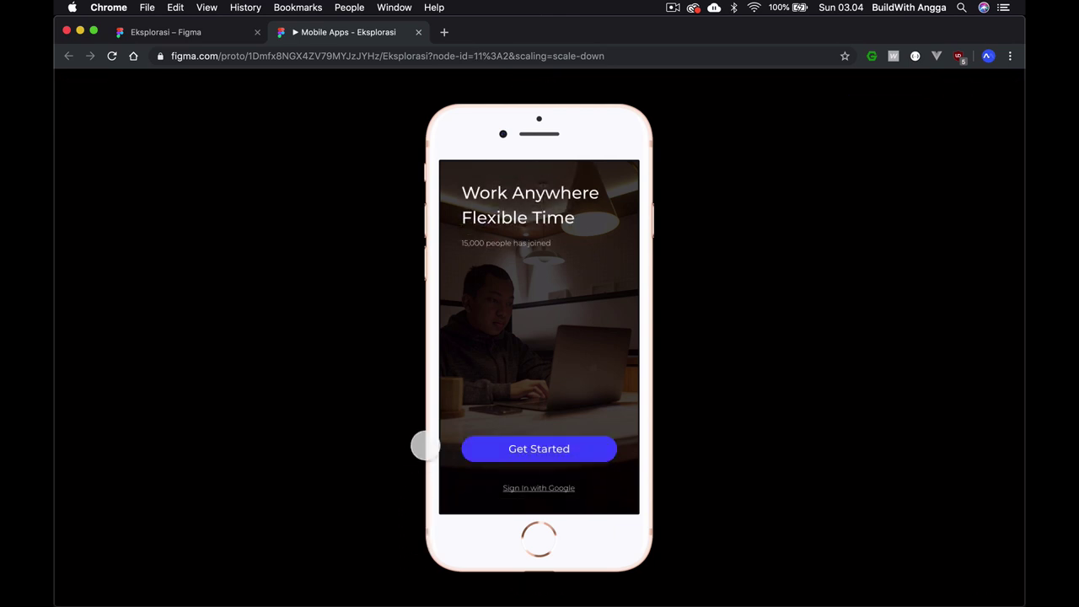
click(531, 447)
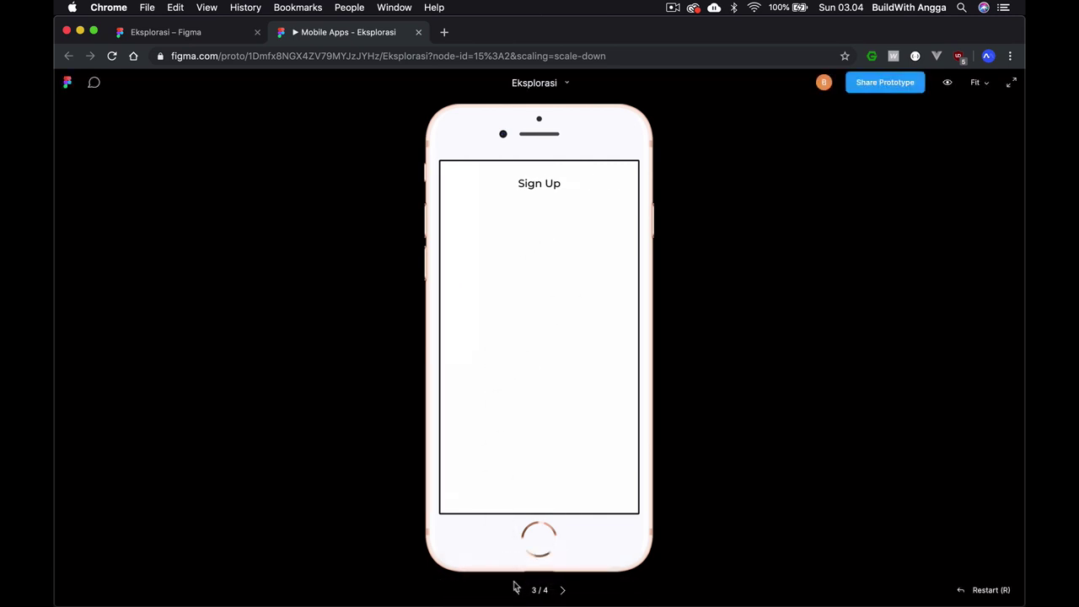
click(518, 590)
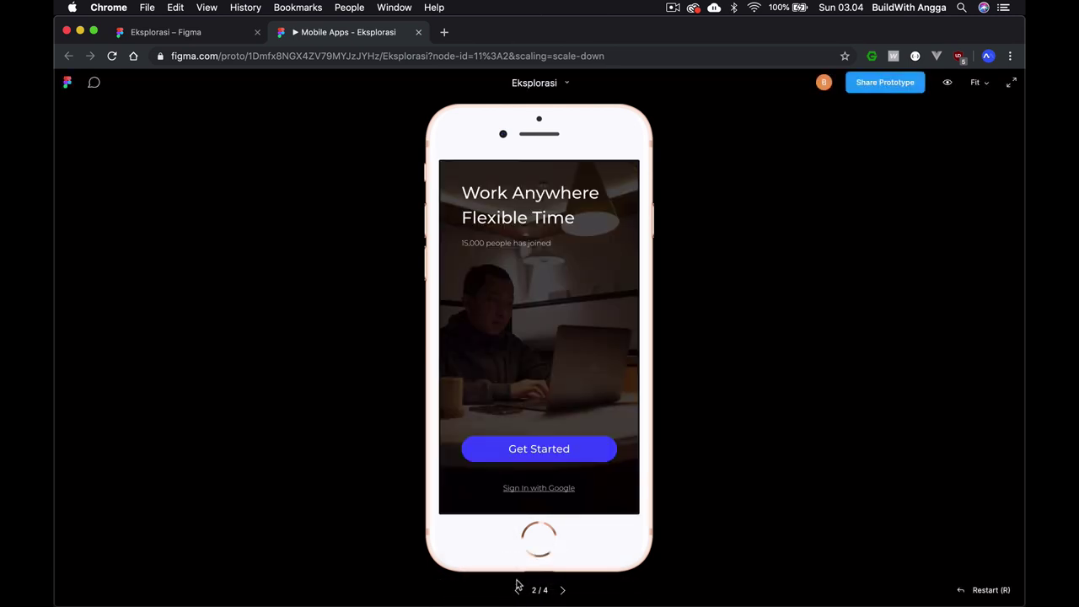
click(542, 487)
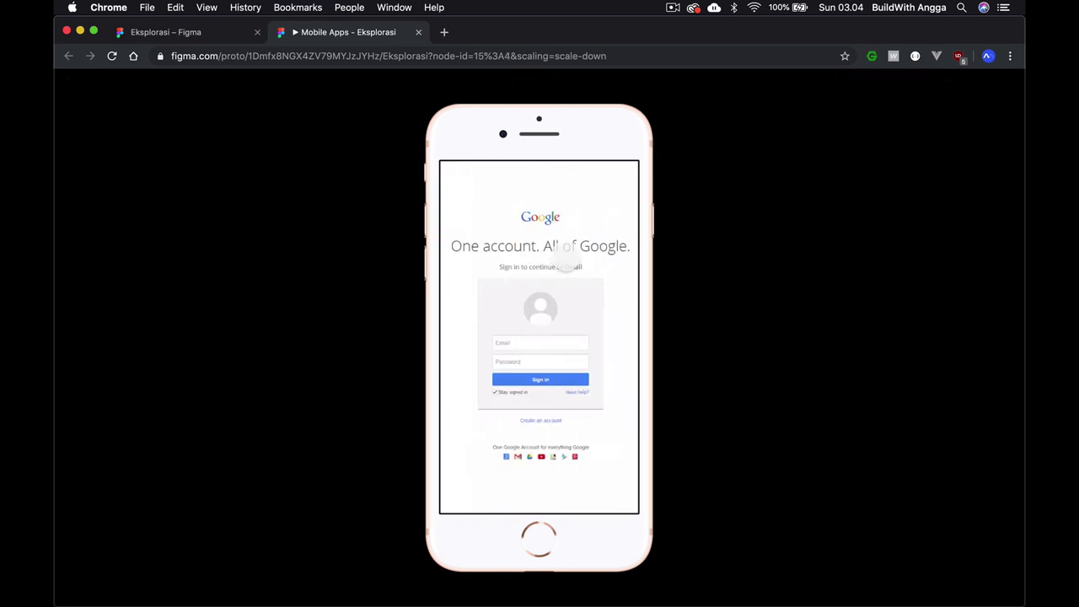
click(518, 590)
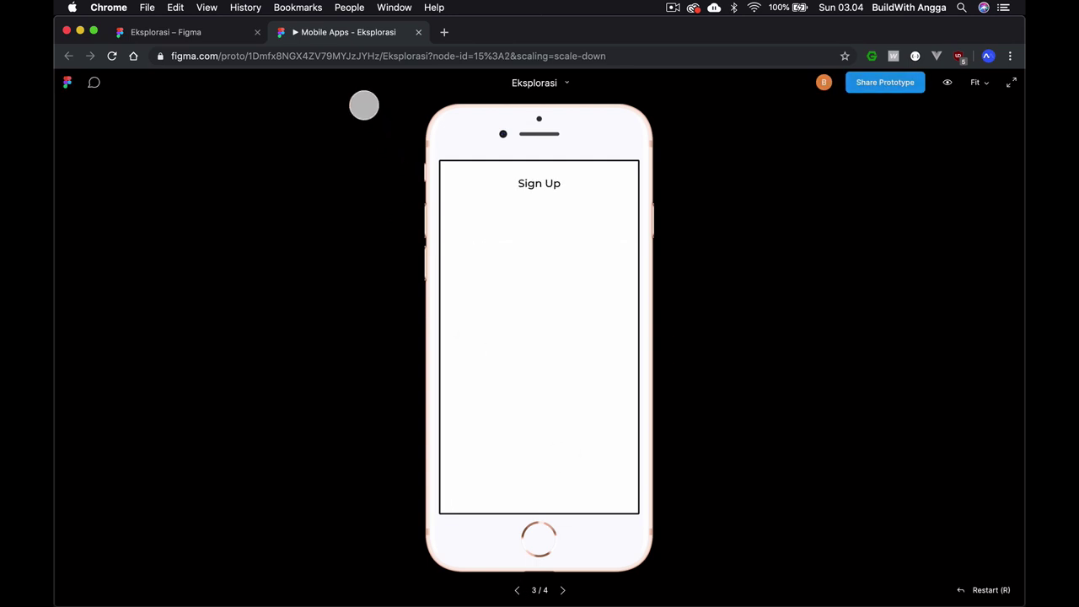
click(518, 590)
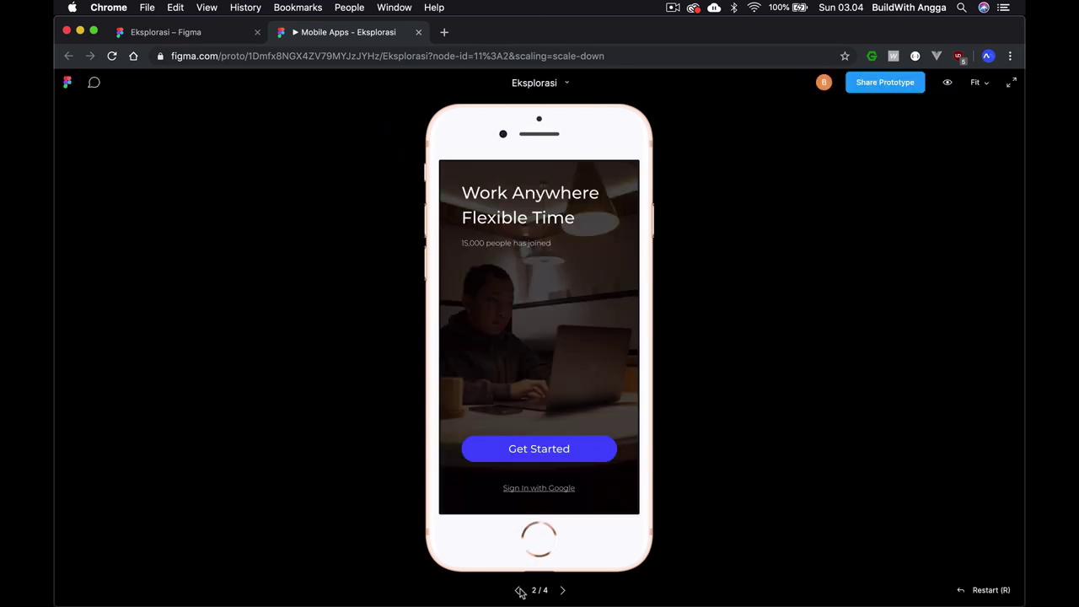